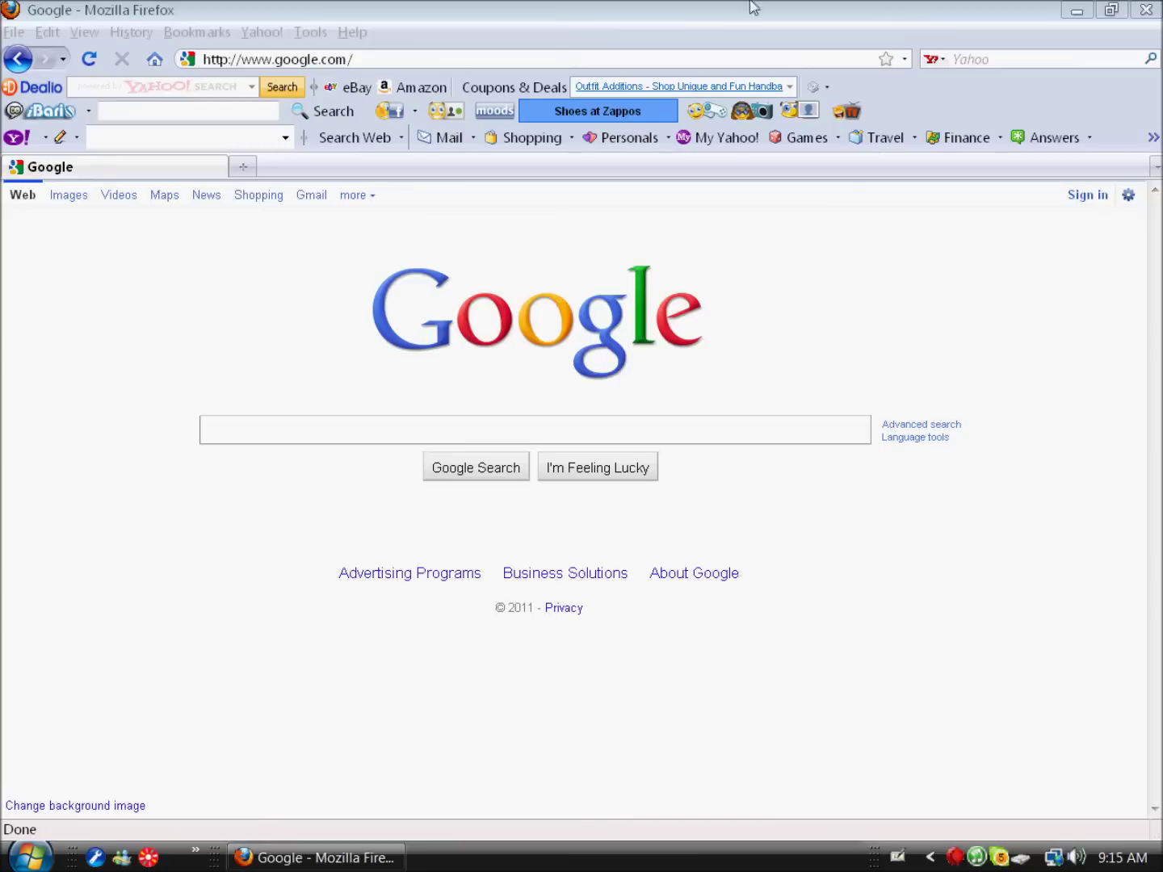
pyautogui.click(515, 59)
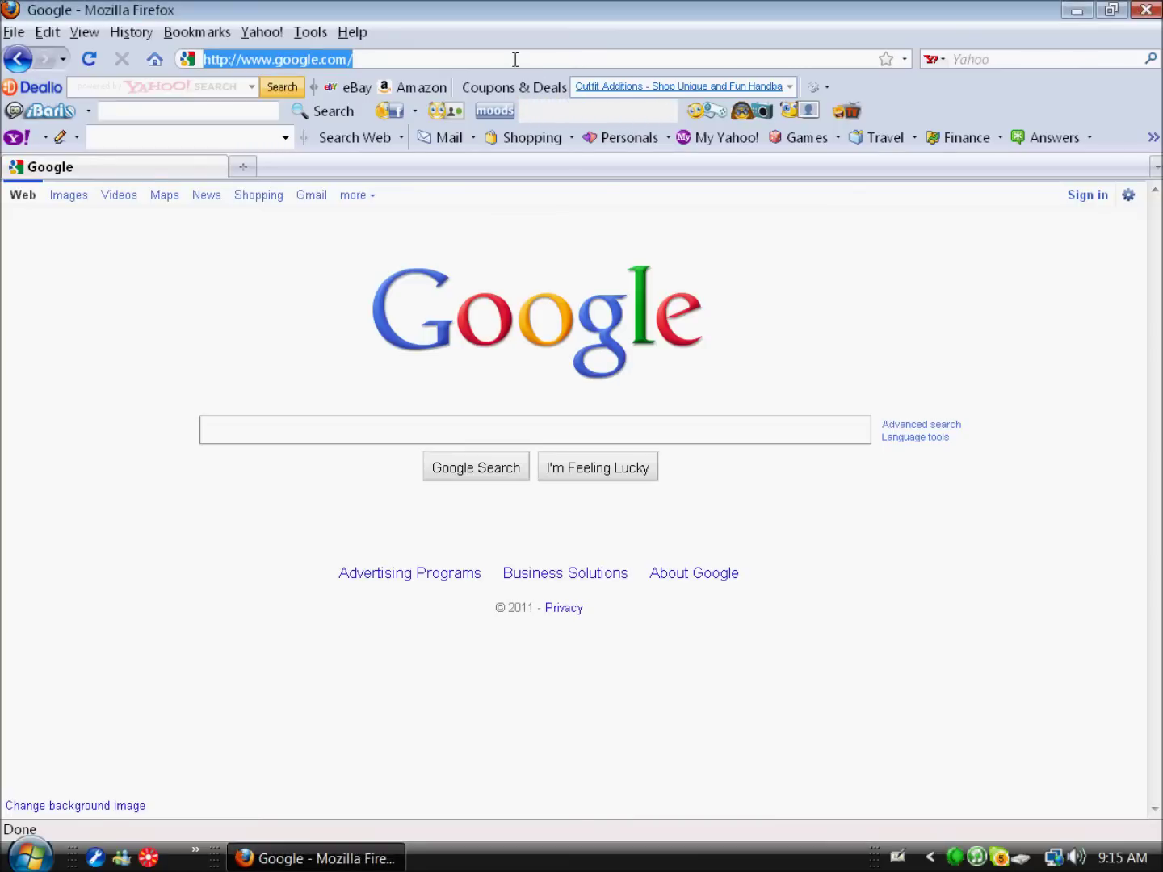
pyautogui.press('BackSpace')
pyautogui.write('ww')
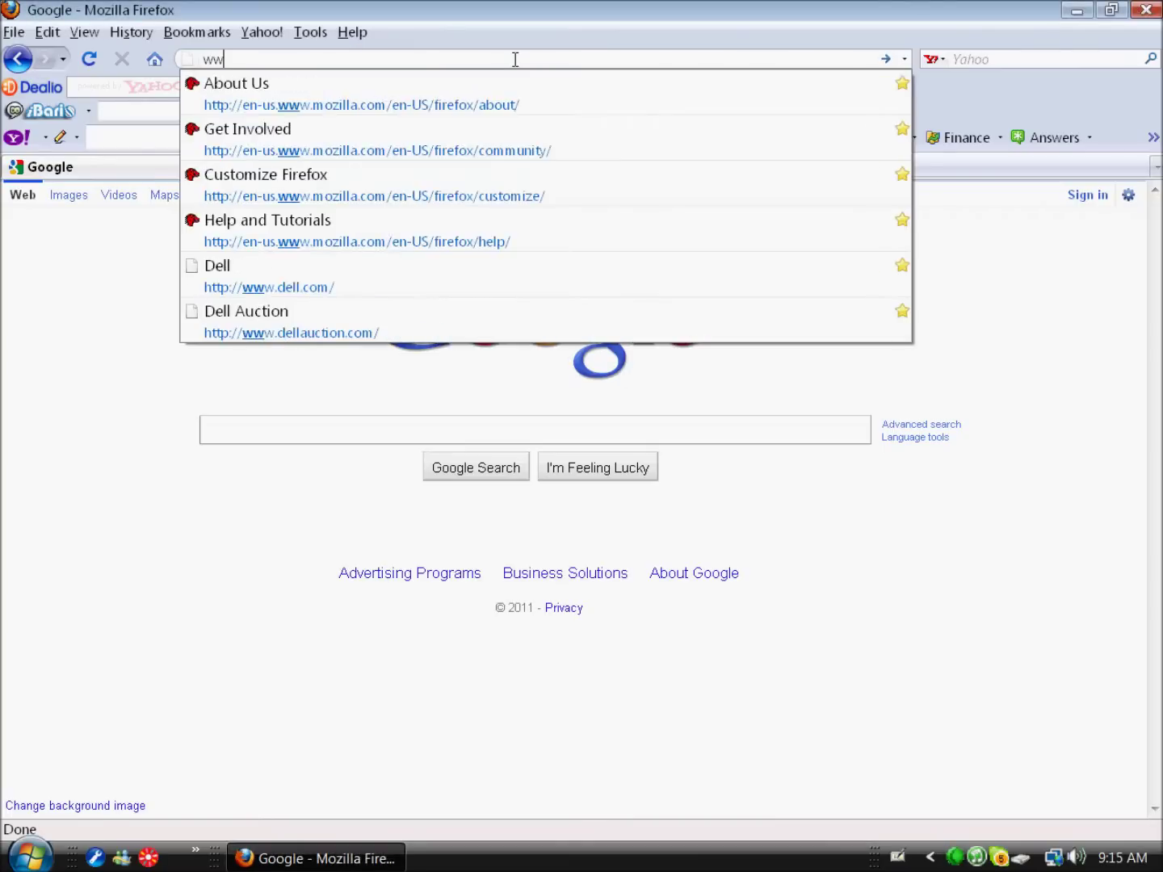
pyautogui.write('w.')
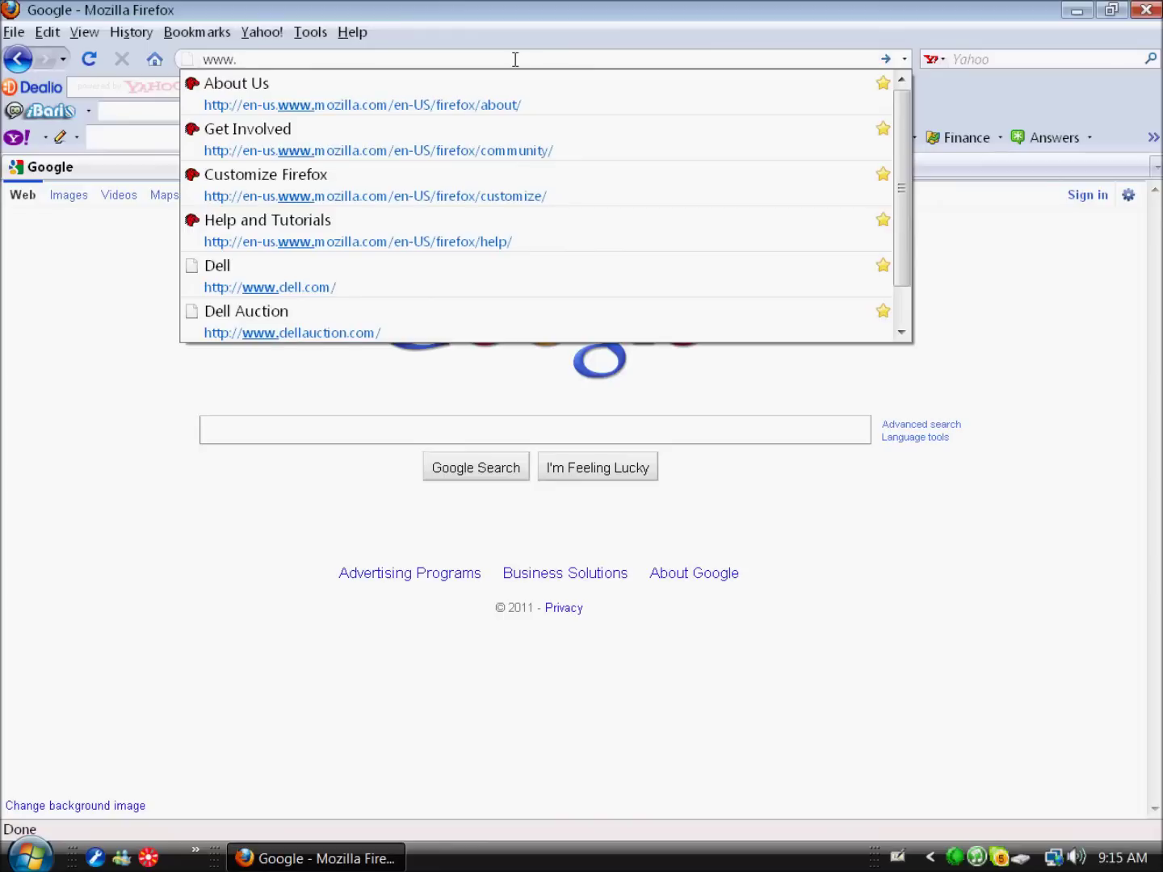
pyautogui.write('movietools.info')
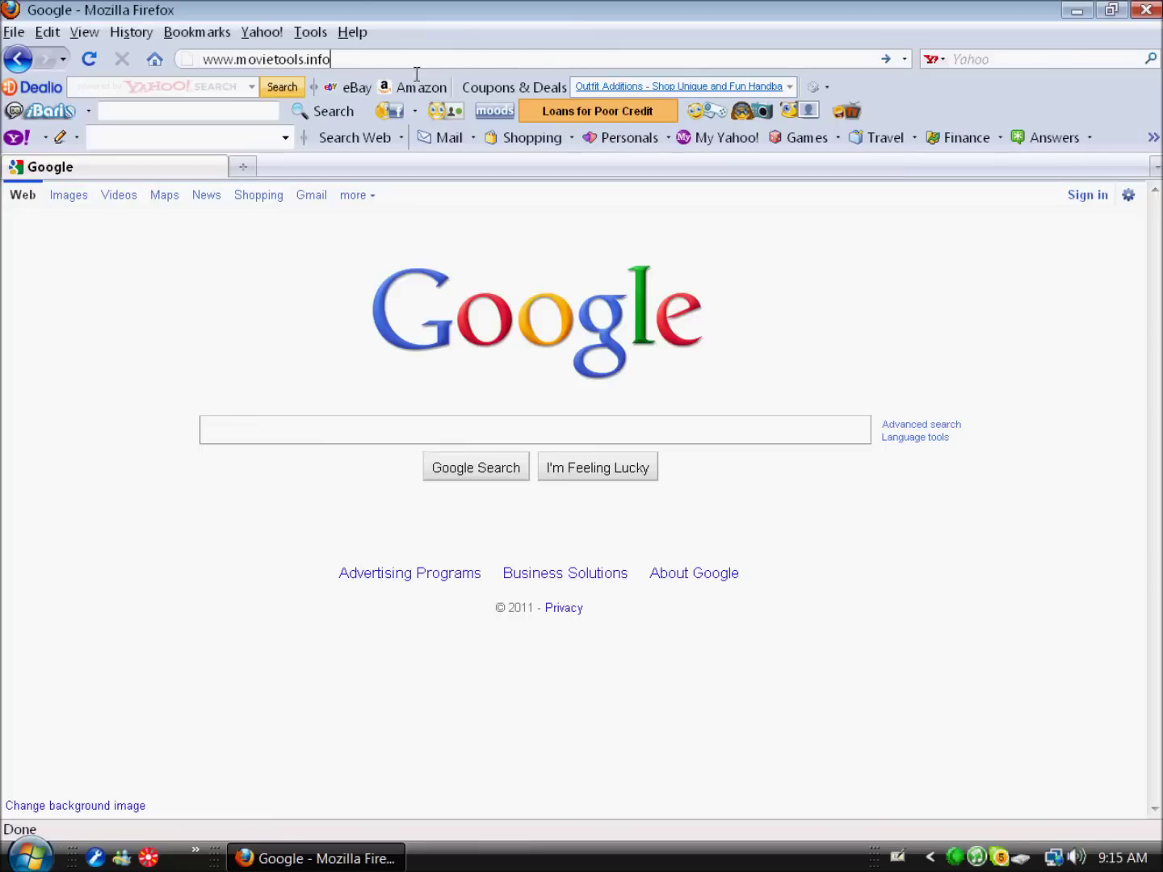
pyautogui.moveTo(347, 60); pyautogui.dragTo(209, 52)
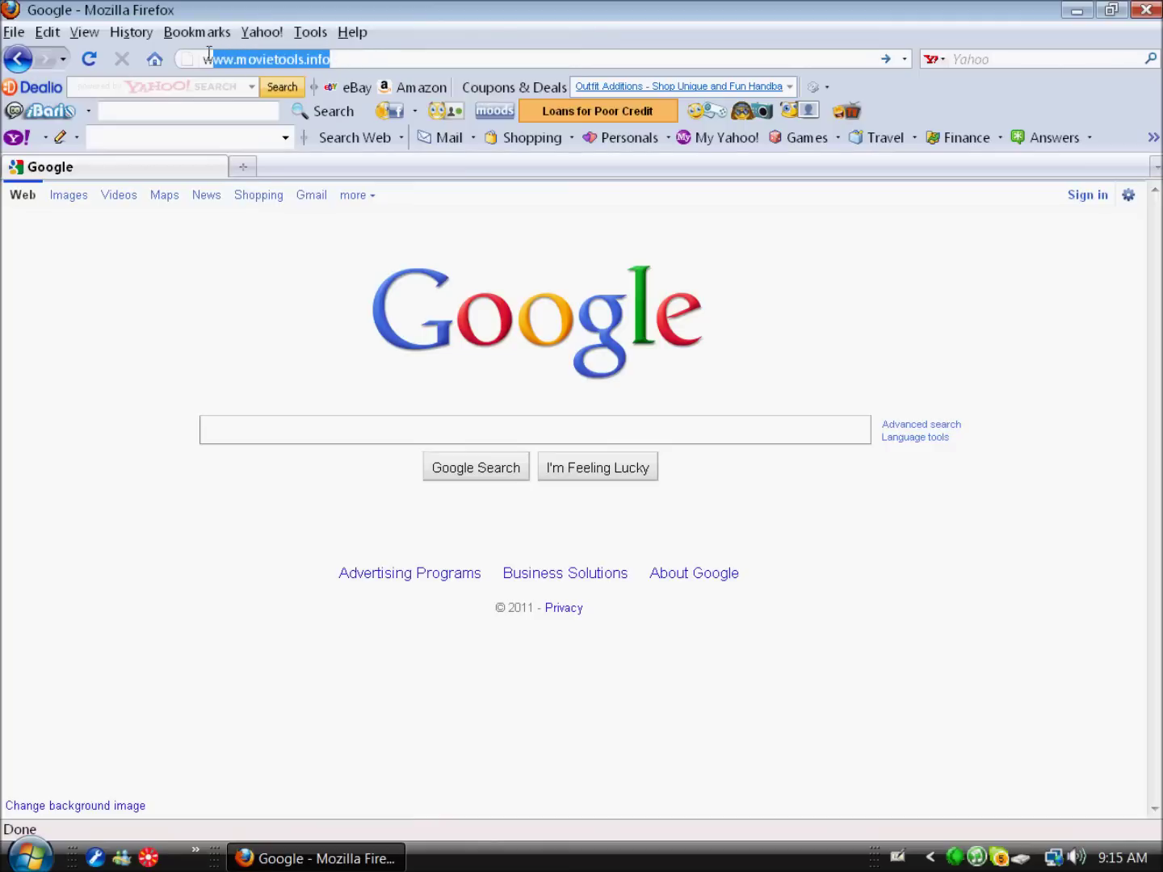
pyautogui.click(345, 59)
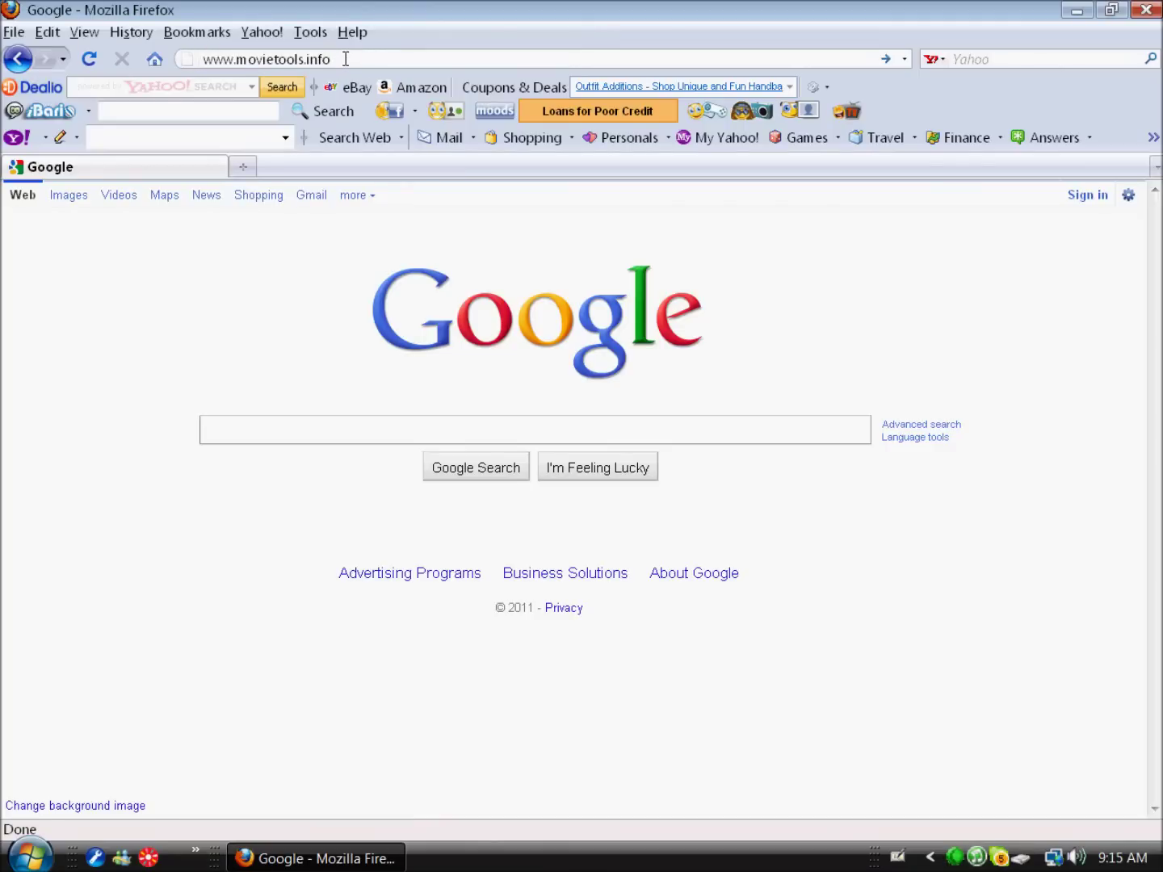
pyautogui.press('Return')
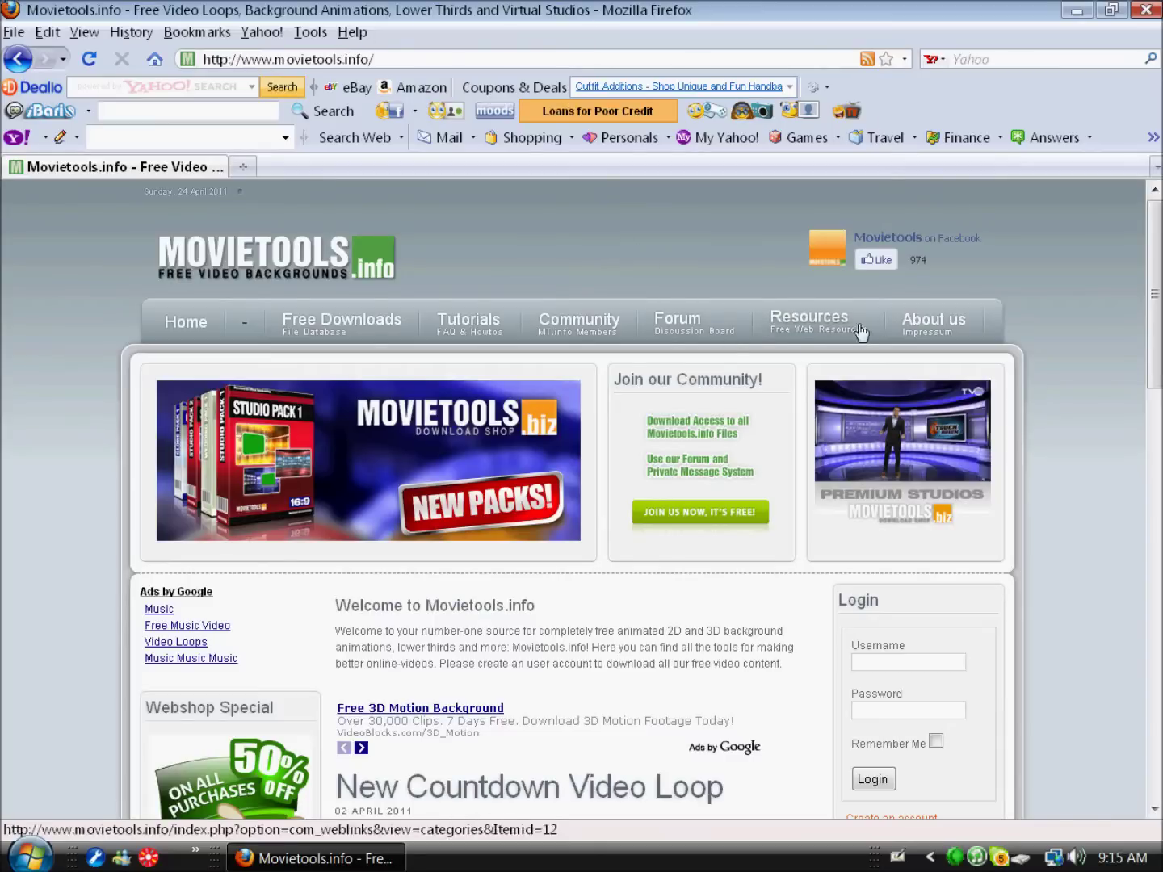
pyautogui.scroll(-4, 848, 339)
pyautogui.scroll(-6, 1127, 415)
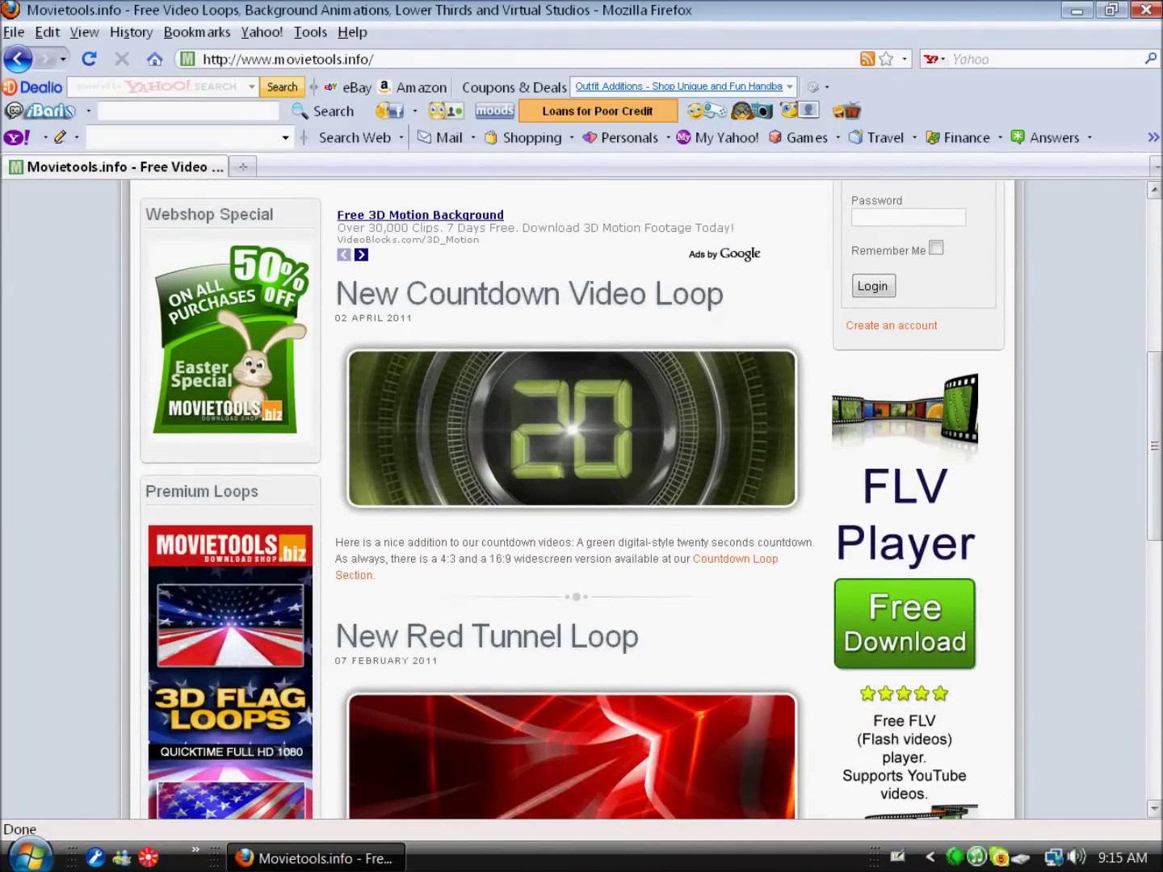
pyautogui.moveTo(1151, 409); pyautogui.dragTo(1160, 228)
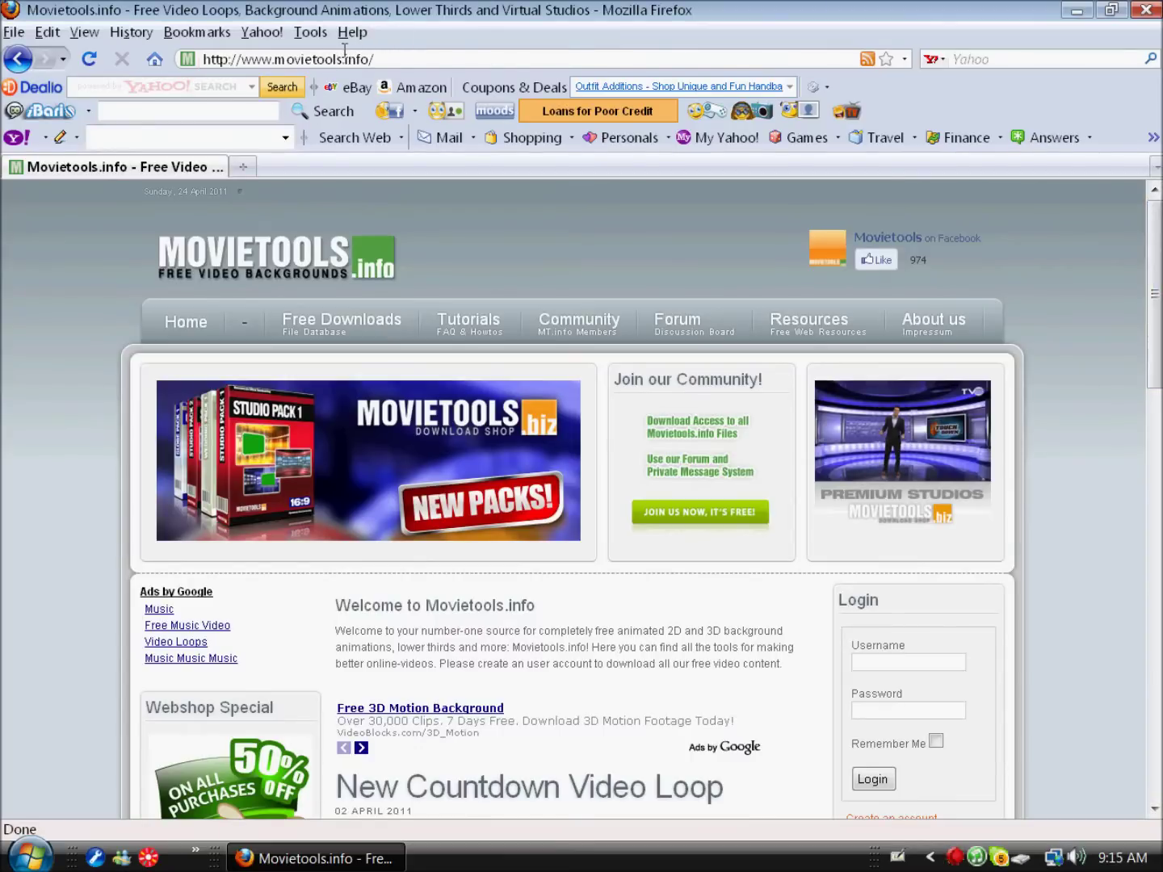
pyautogui.click(348, 324)
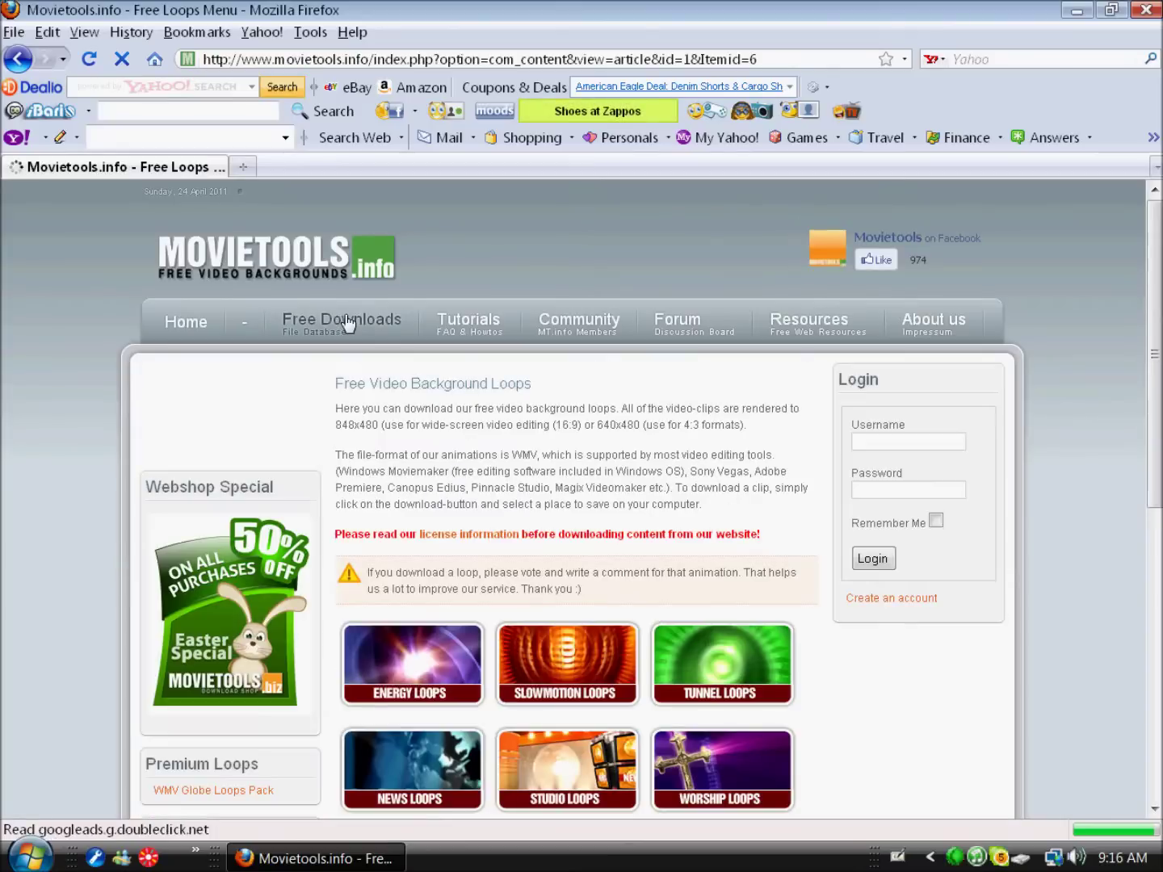
# - Browse the free video loop categories and open the Energy Loops category
pyautogui.scroll(-6, 1149, 426)
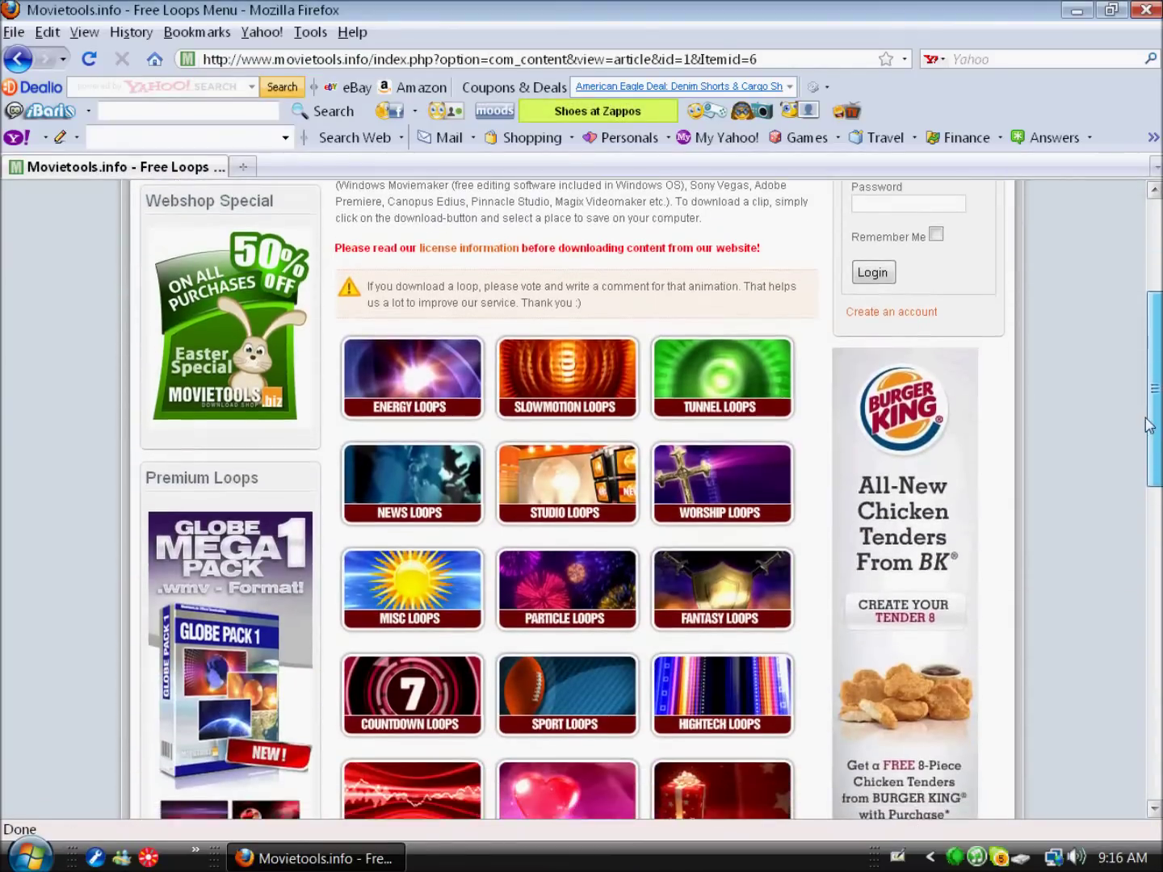
pyautogui.scroll(-6, 1149, 426)
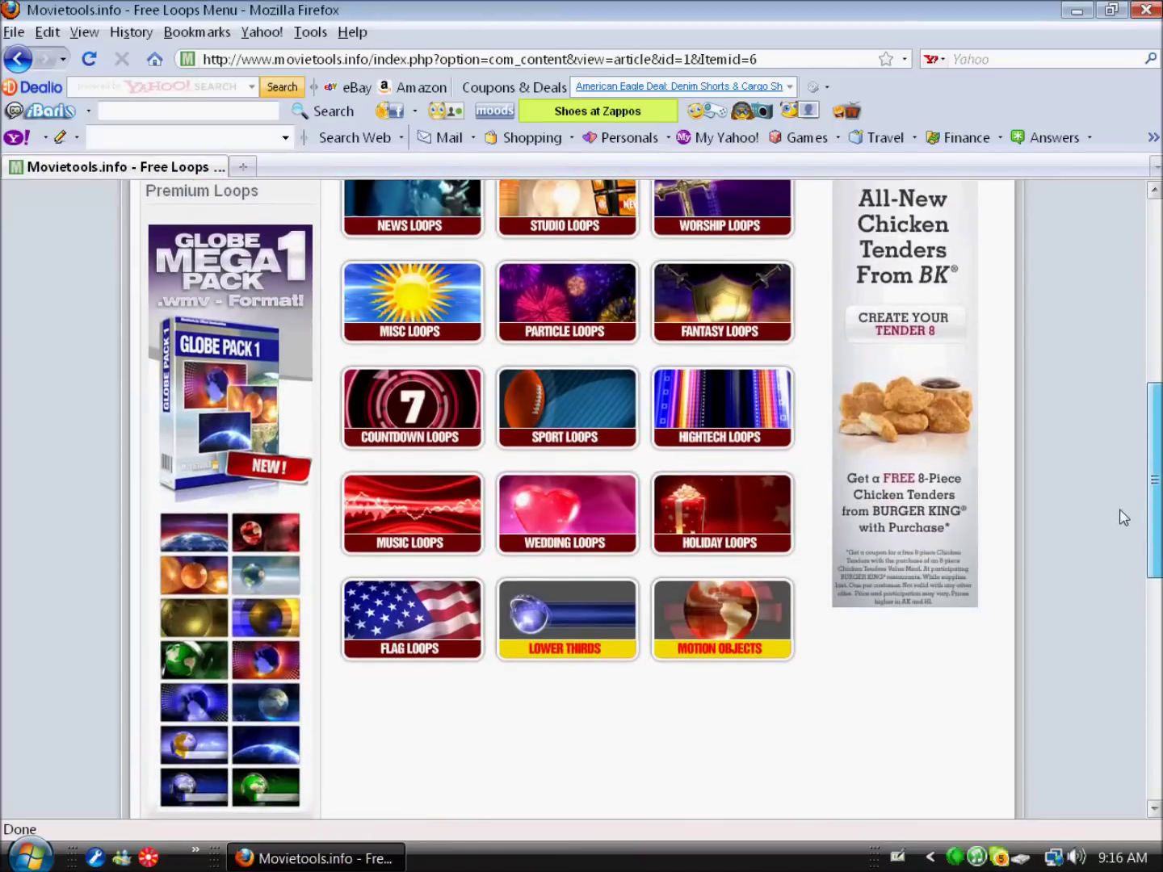
pyautogui.scroll(3, 1121, 495)
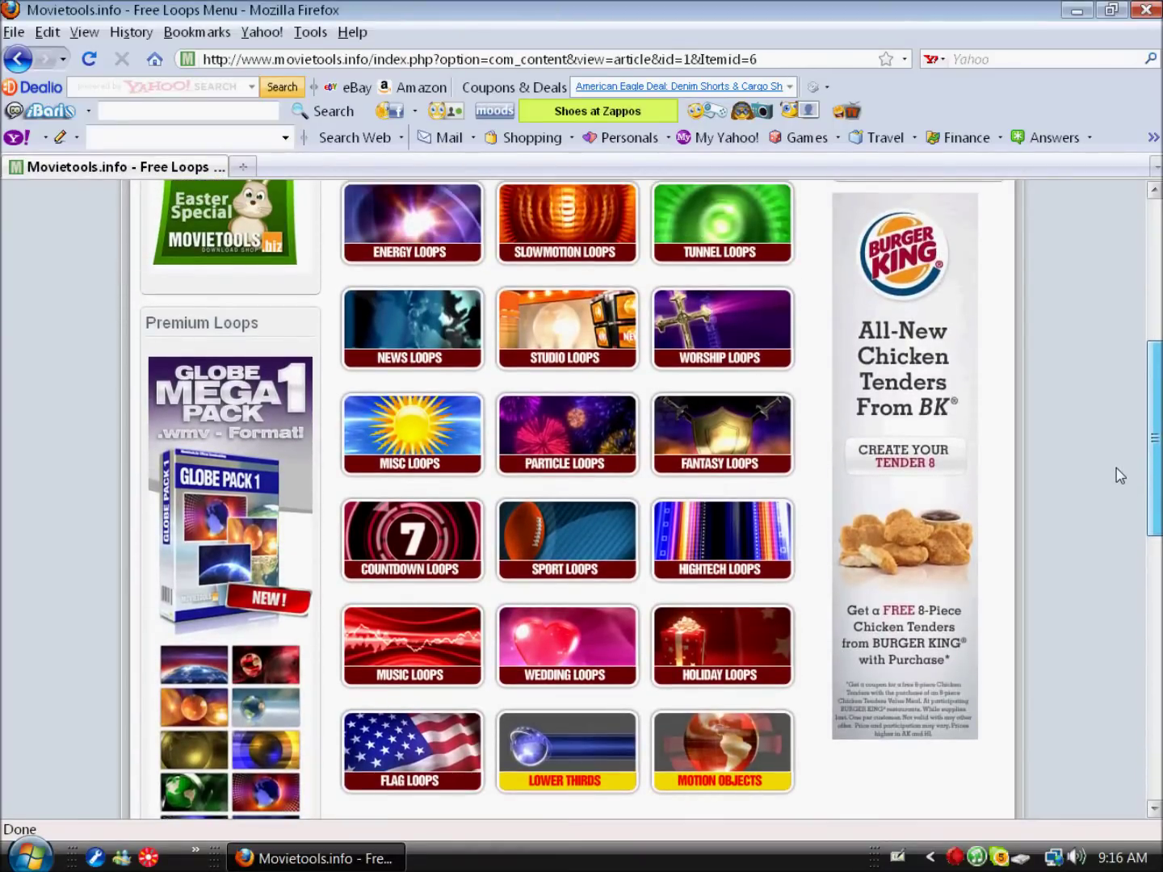
pyautogui.scroll(4, 1120, 476)
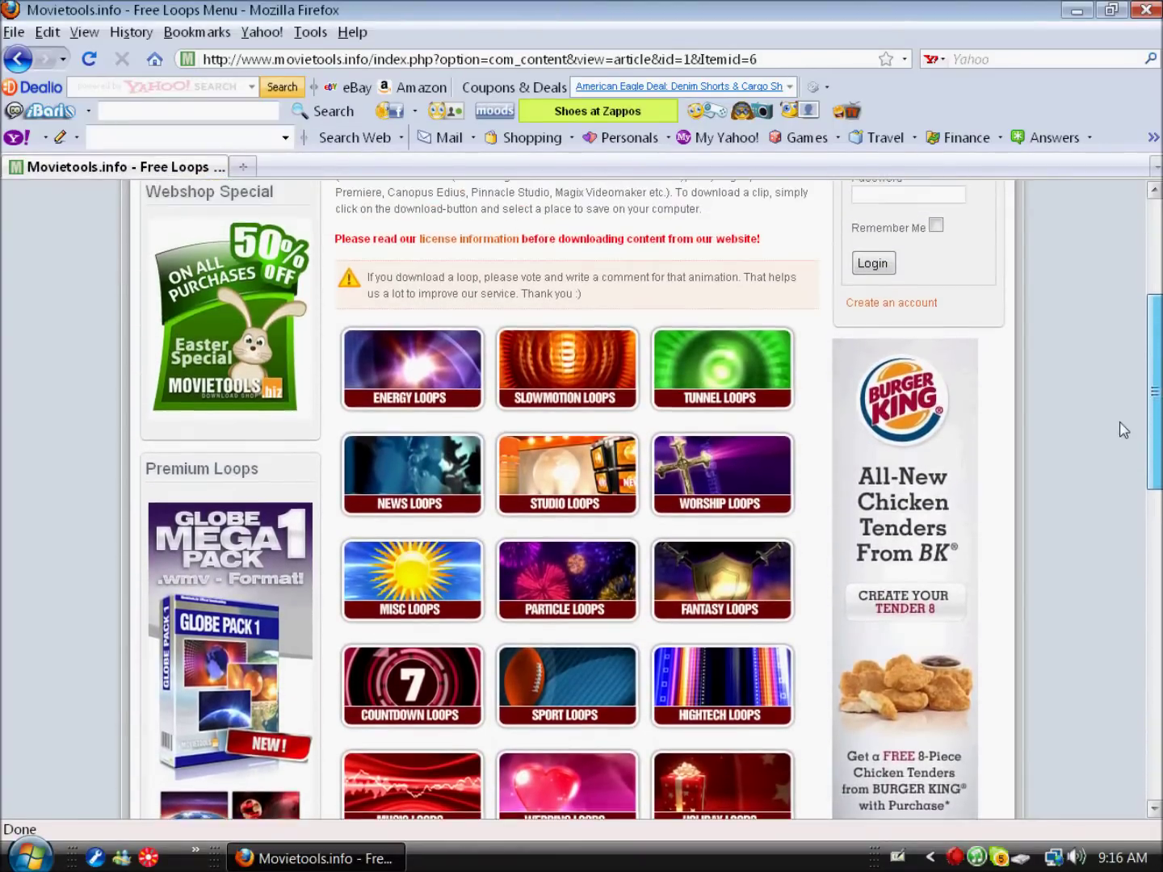
pyautogui.scroll(-4, 1117, 415)
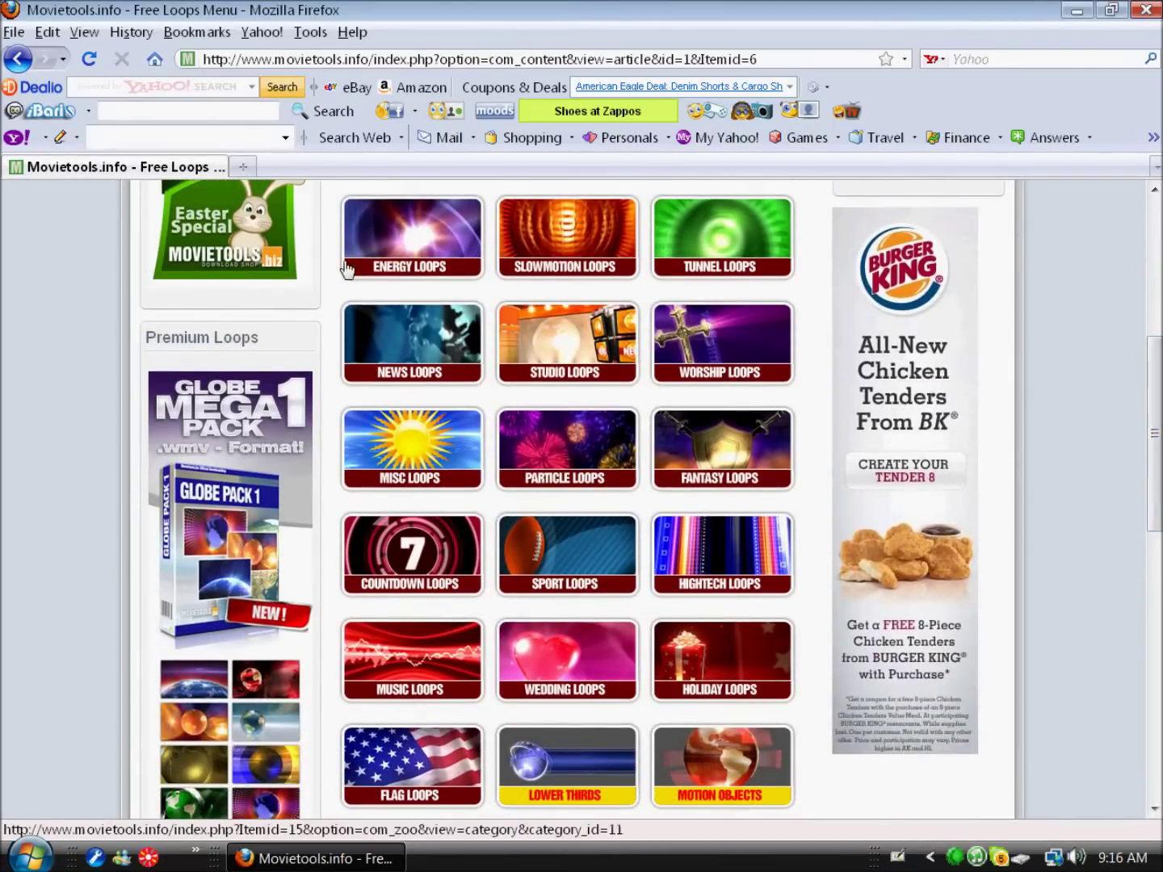
pyautogui.scroll(2, 1155, 436)
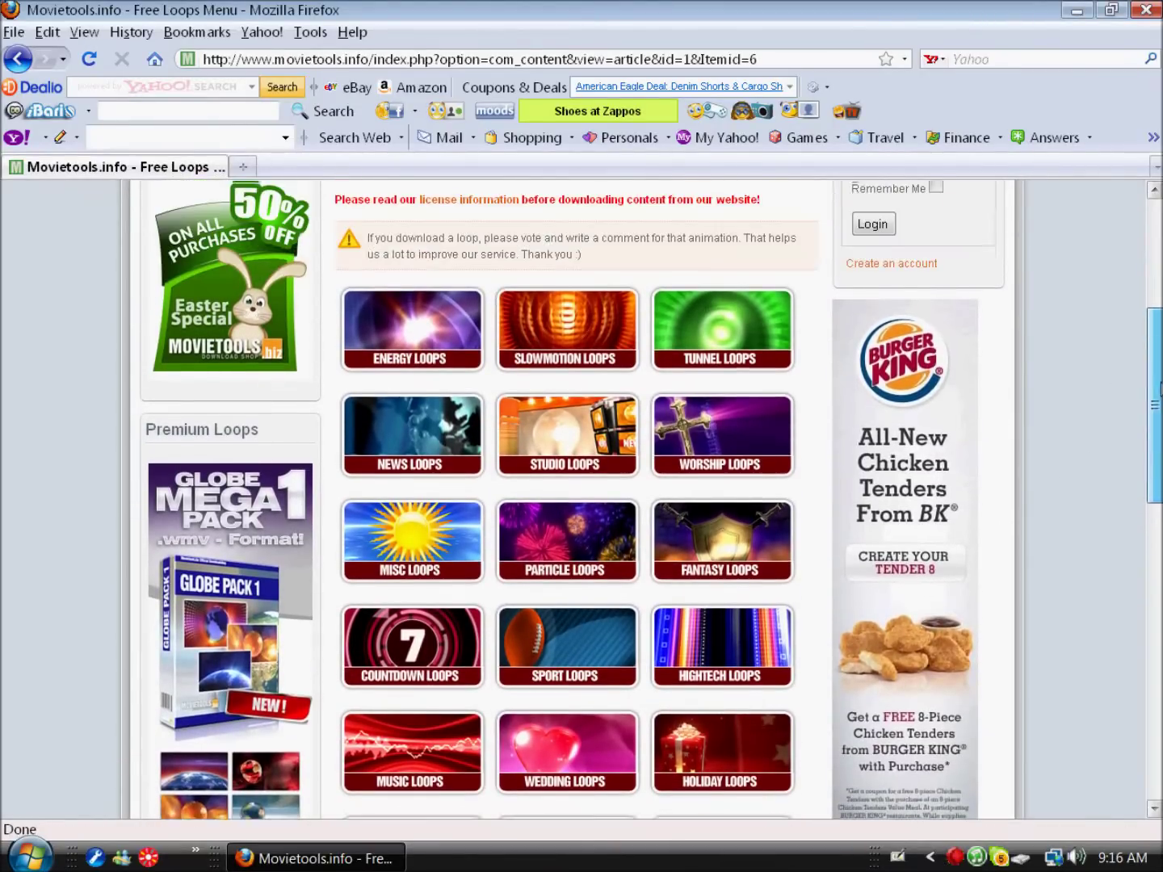
pyautogui.scroll(-1, 1161, 395)
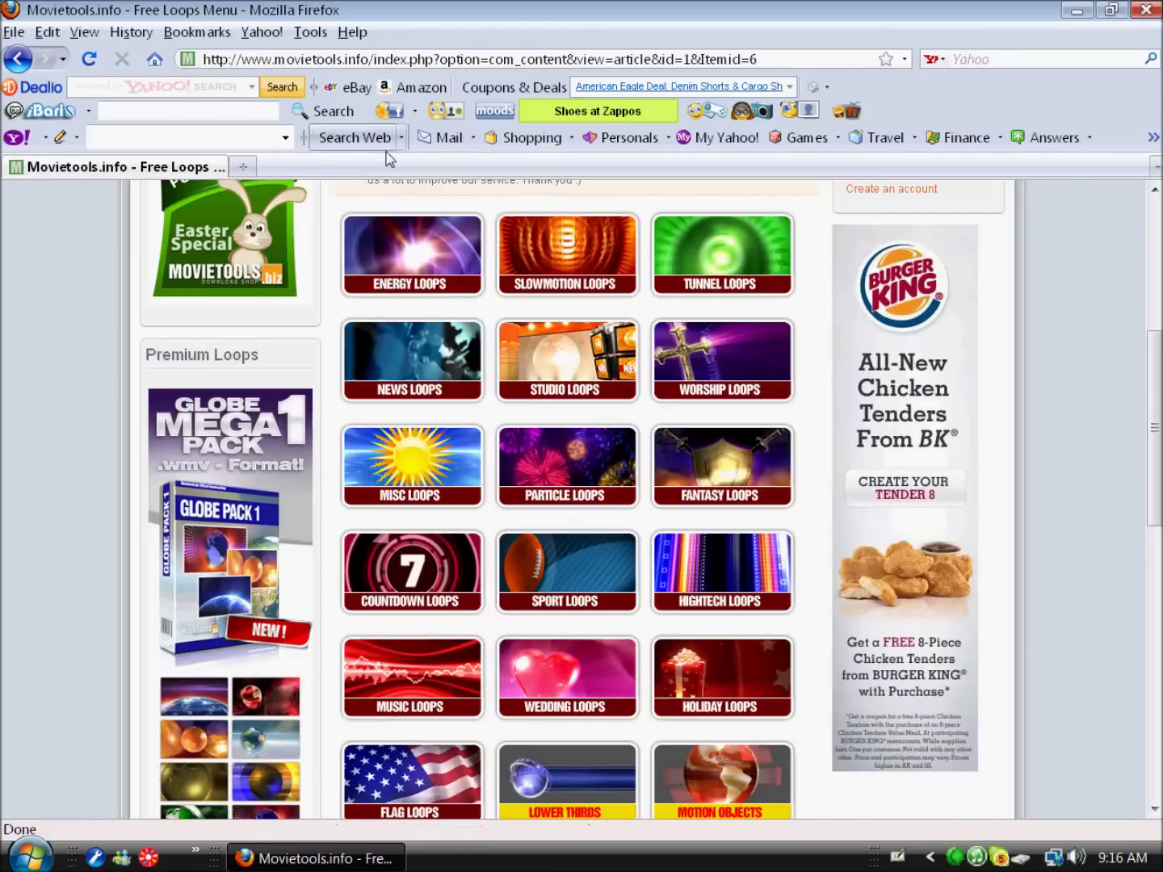
pyautogui.click(362, 284)
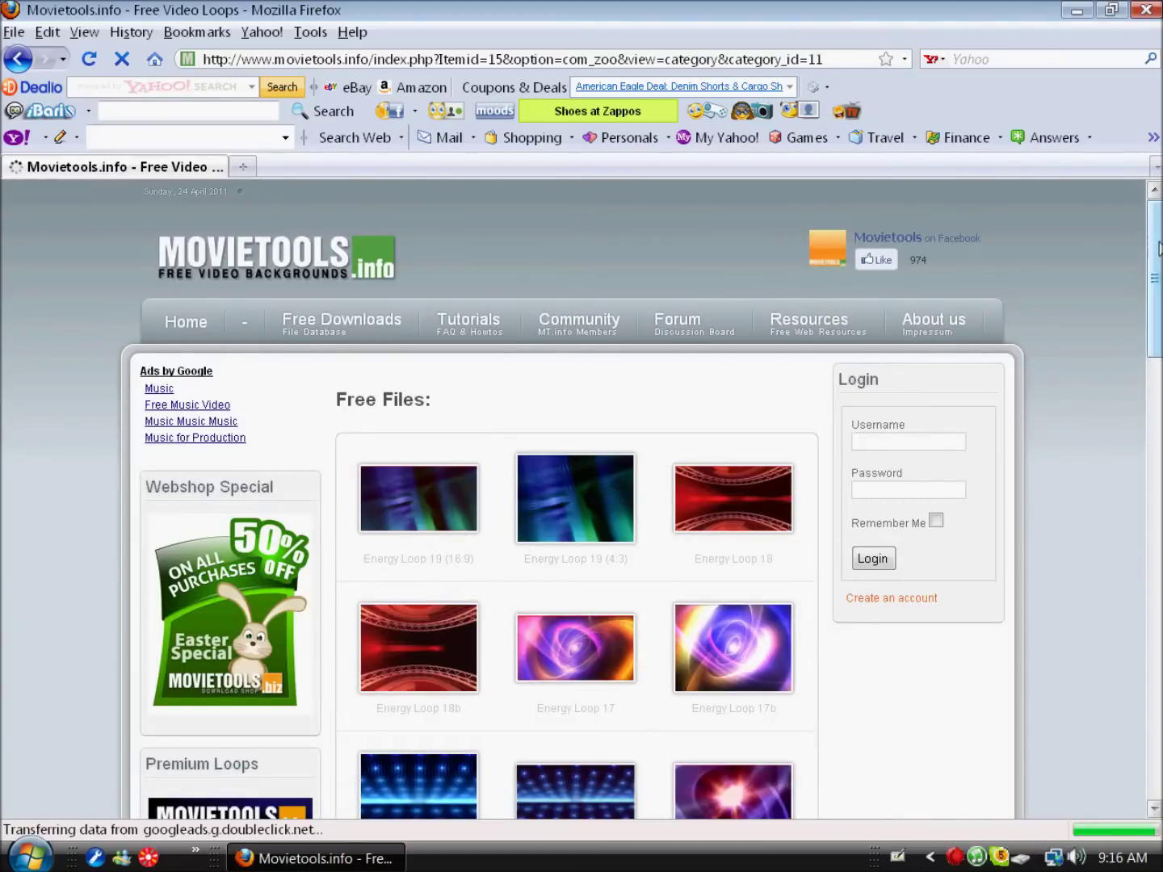
# - Scroll through the Energy Loop files, from Energy Loop 19 down to Energy Loop 3
pyautogui.scroll(-6, 1137, 298)
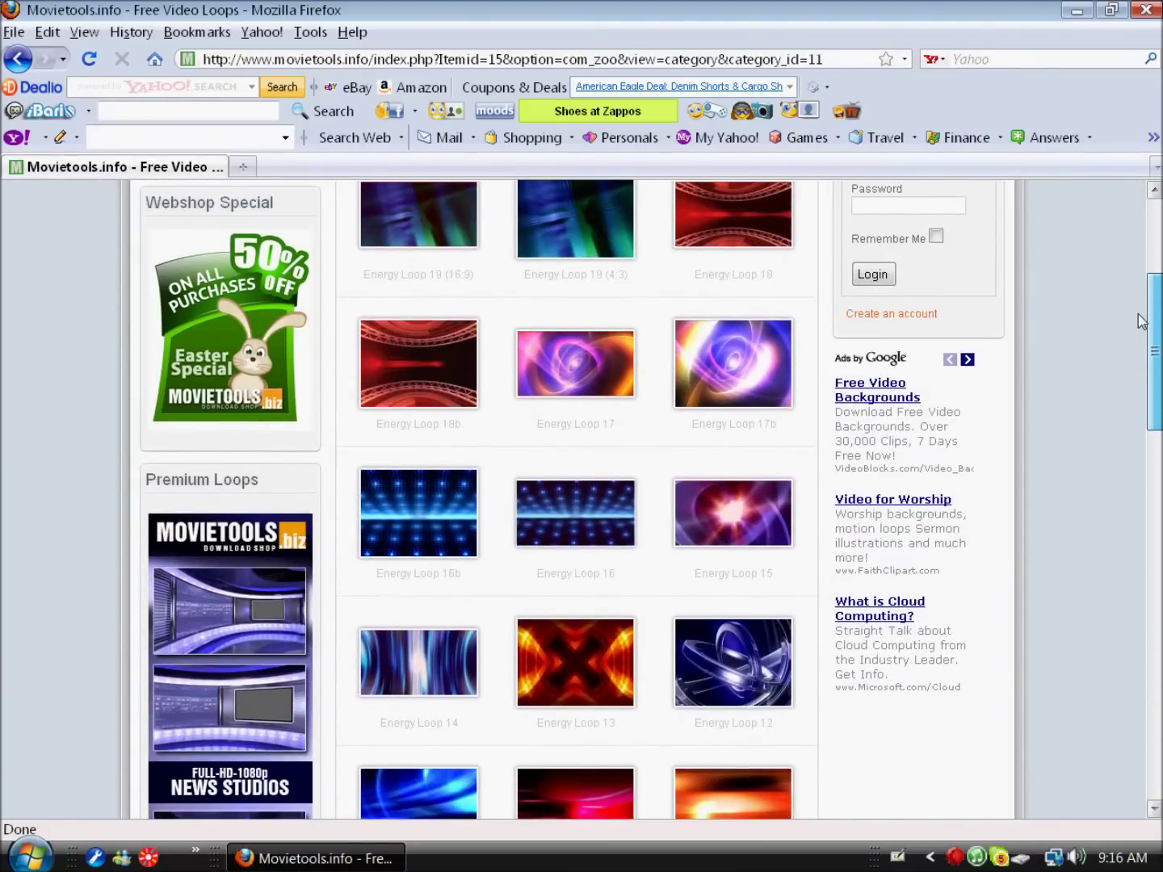
pyautogui.scroll(3, 1137, 295)
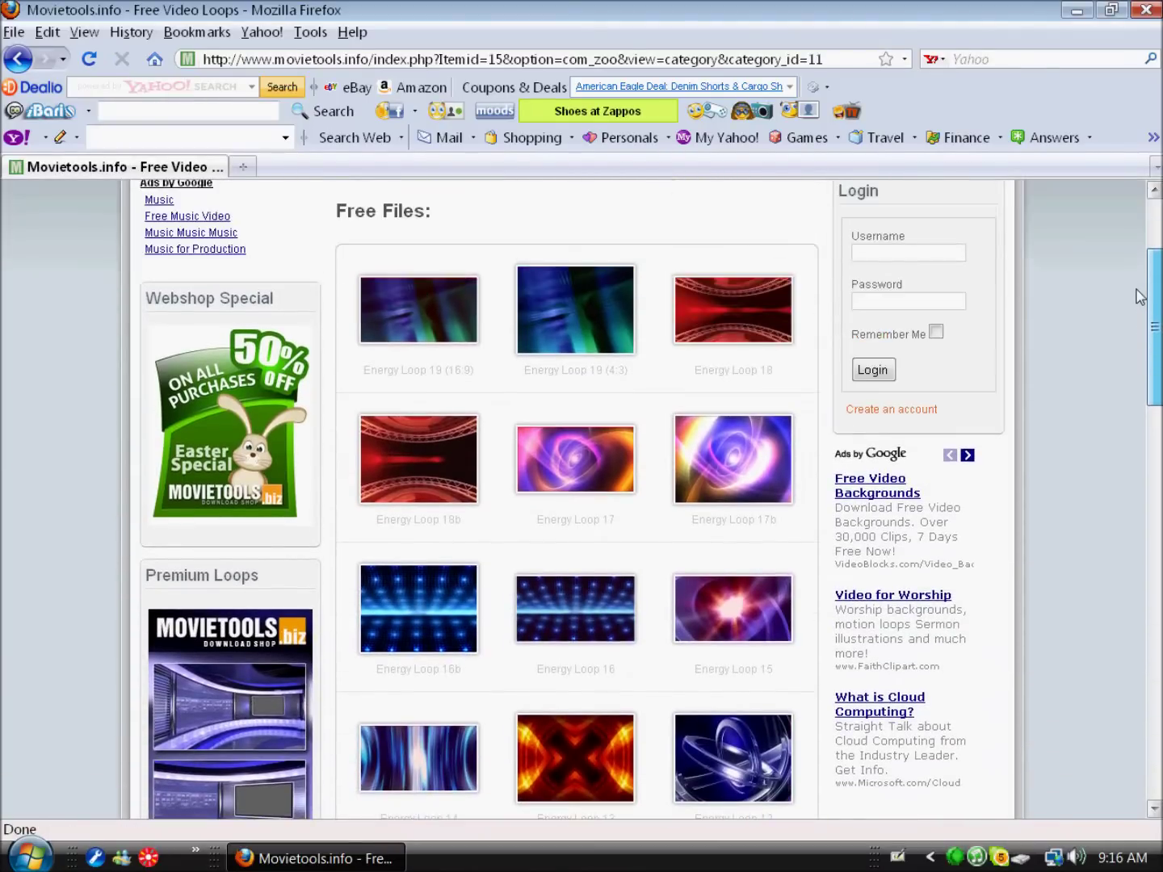
pyautogui.scroll(-9, 1137, 301)
pyautogui.scroll(-11, 1078, 511)
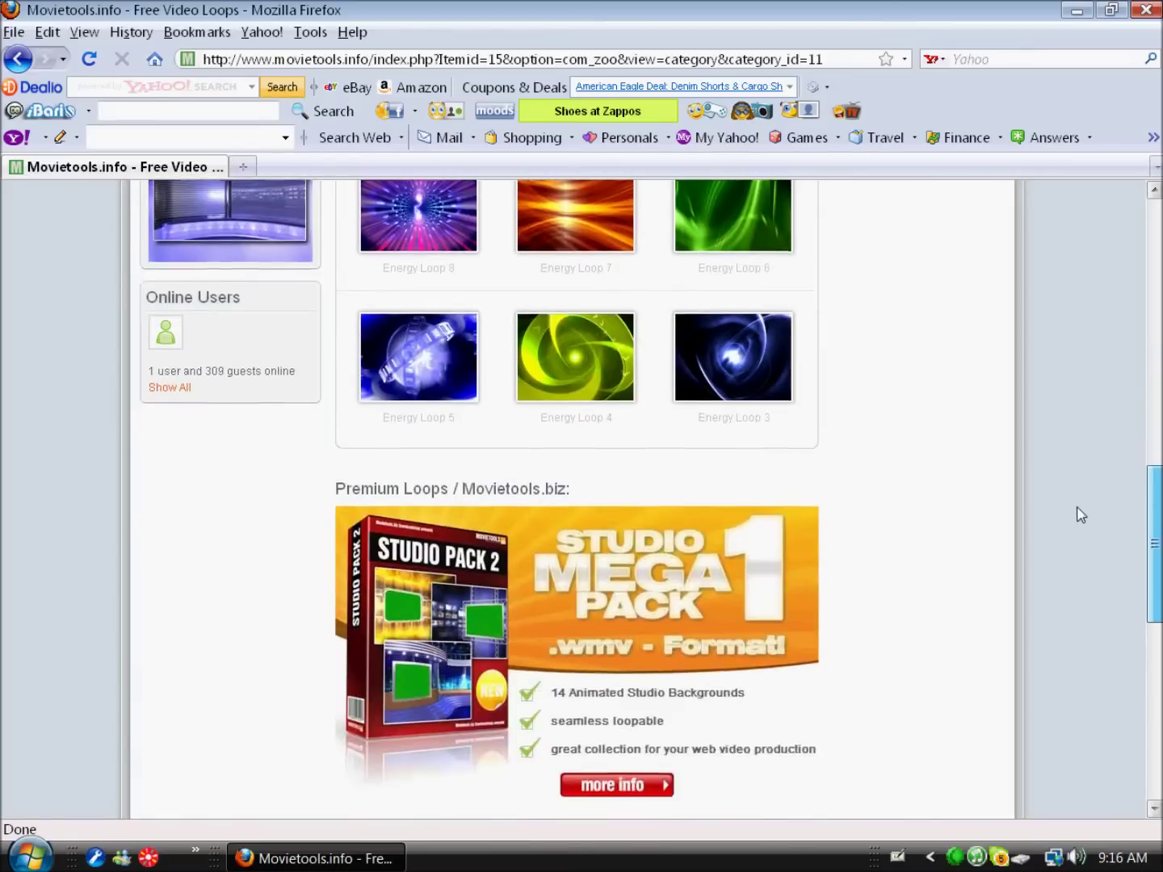
pyautogui.scroll(7, 1075, 517)
pyautogui.scroll(2, 1040, 429)
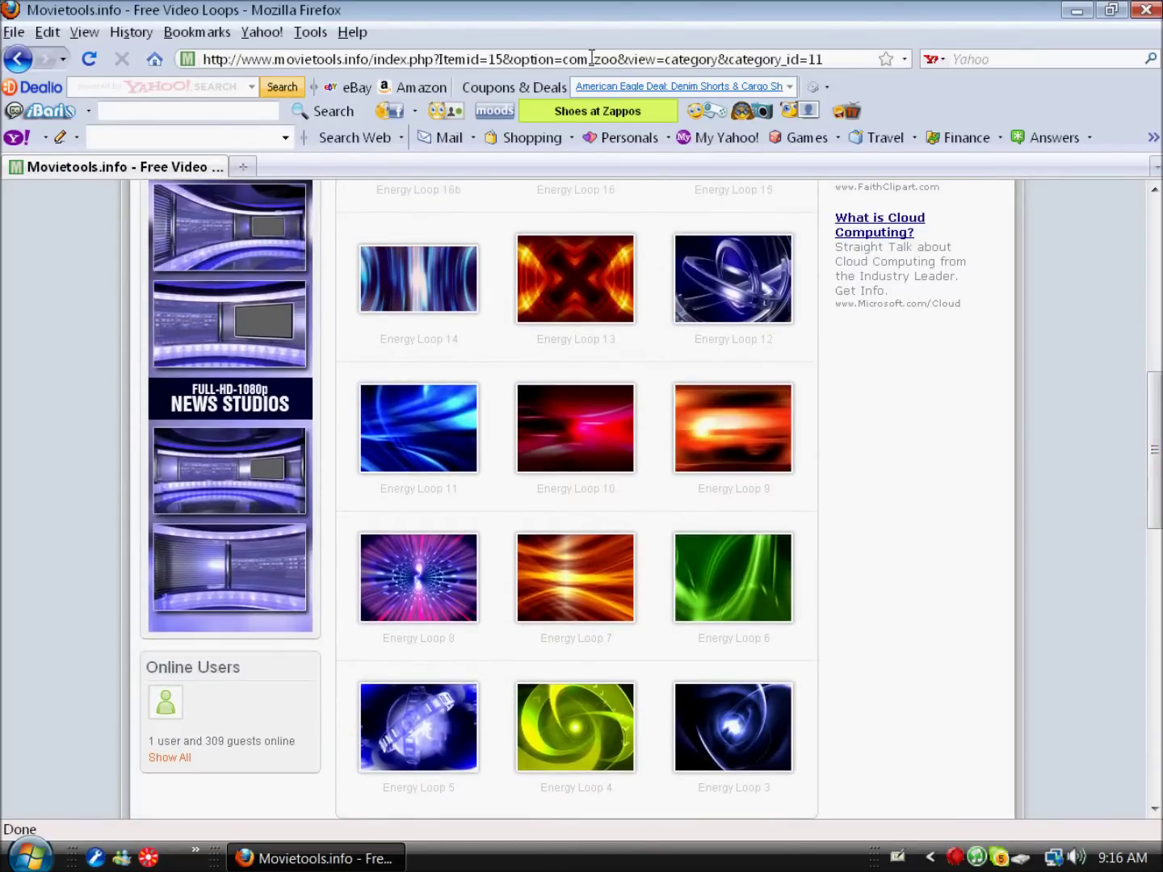
pyautogui.click(243, 167)
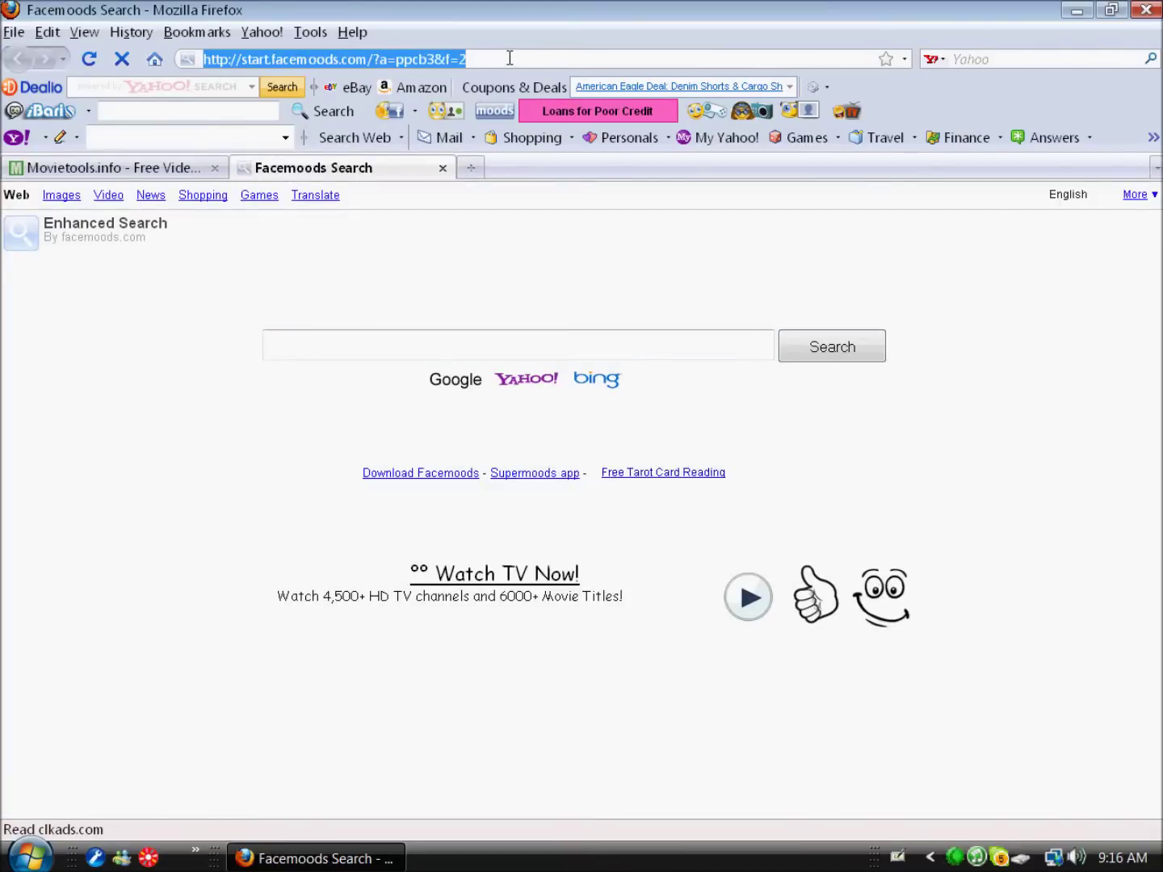
pyautogui.press('BackSpace')
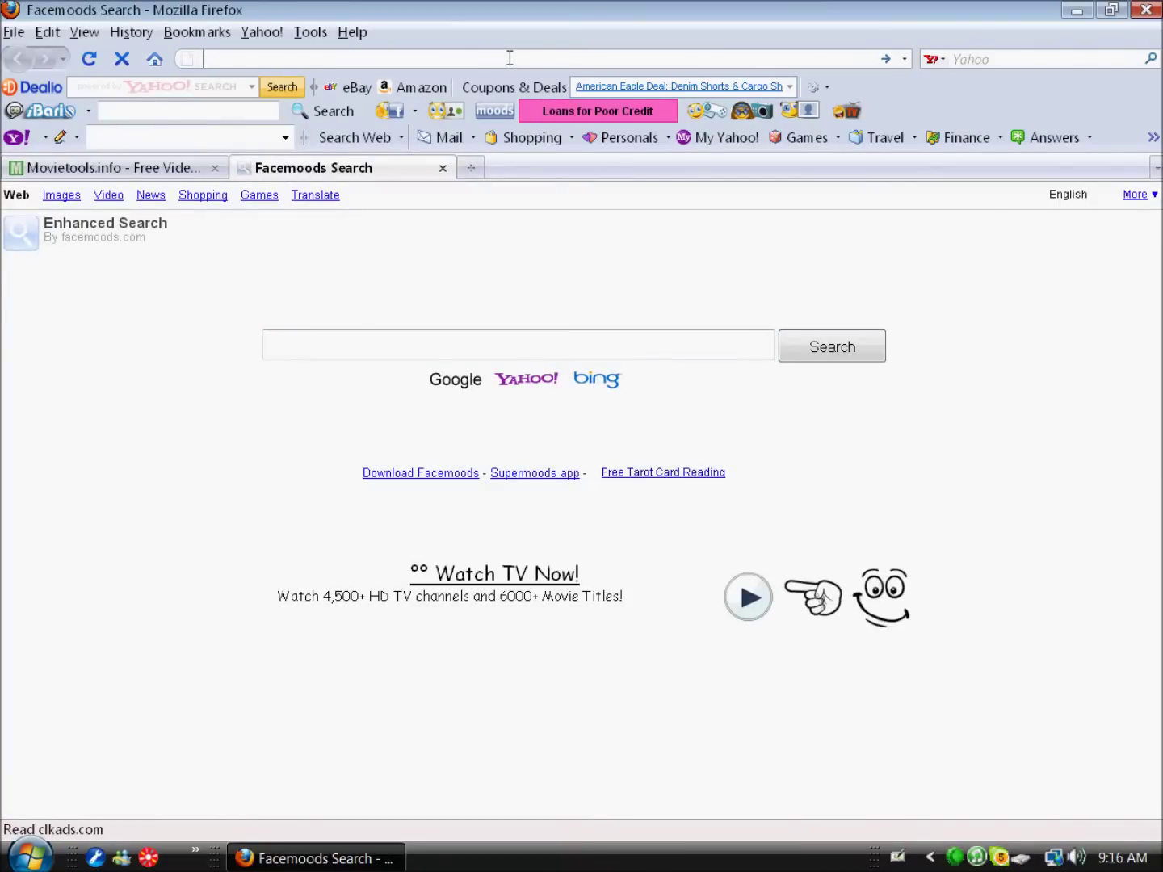
pyautogui.write('www')
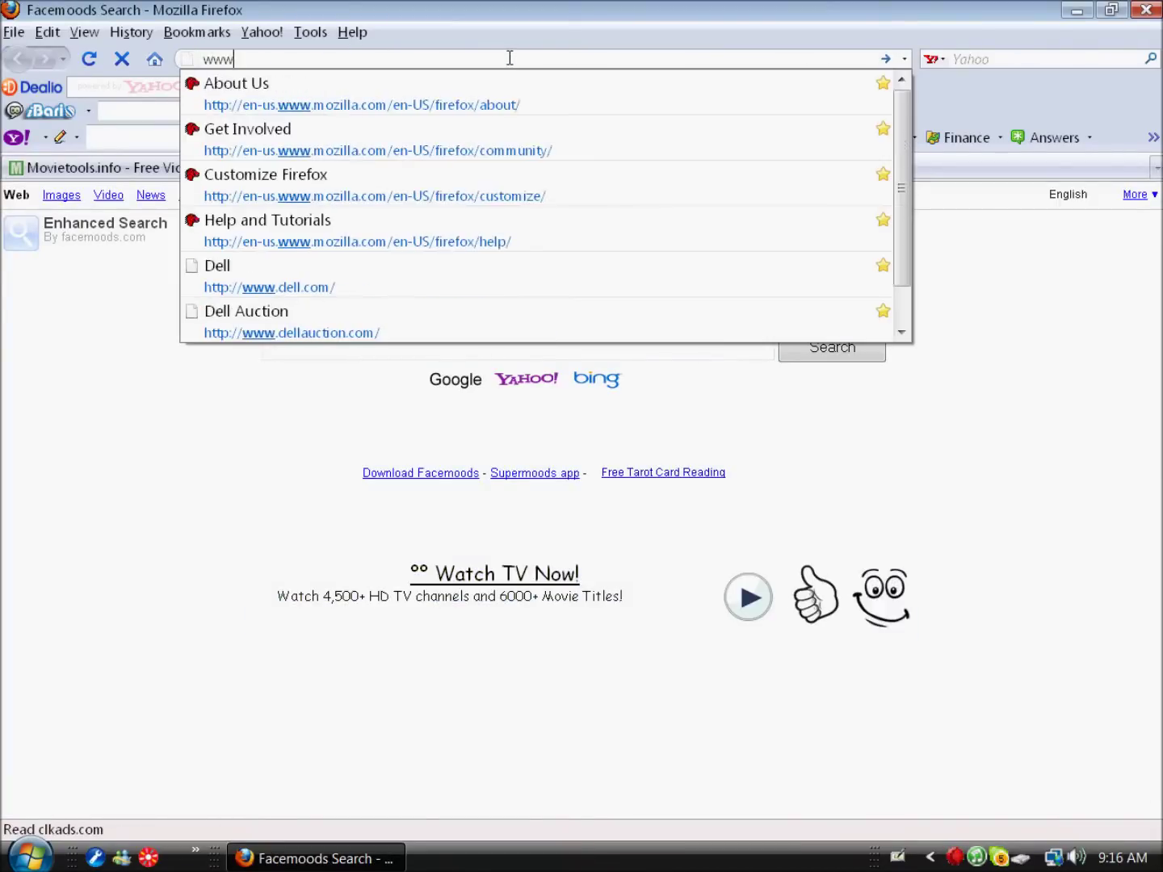
pyautogui.write('.')
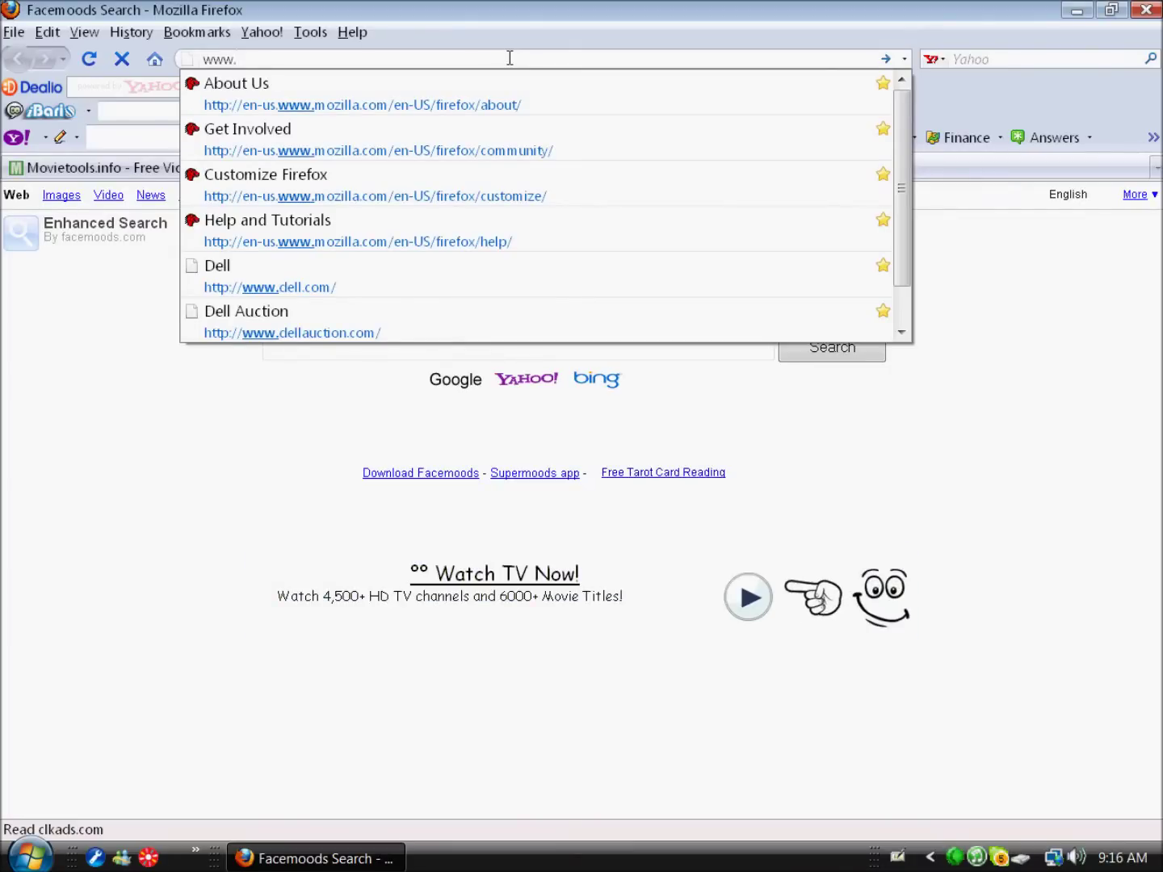
pyautogui.write('simplyth')
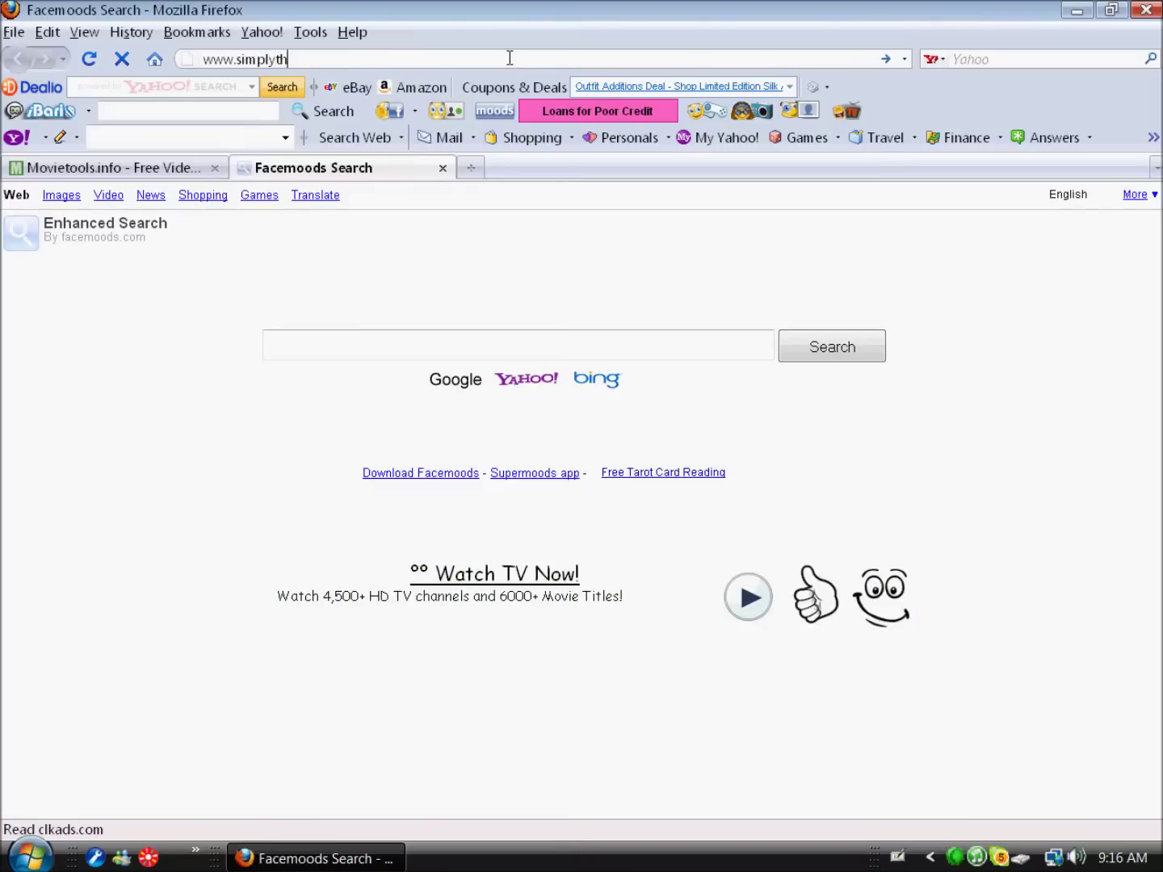
pyautogui.write('ebest.net')
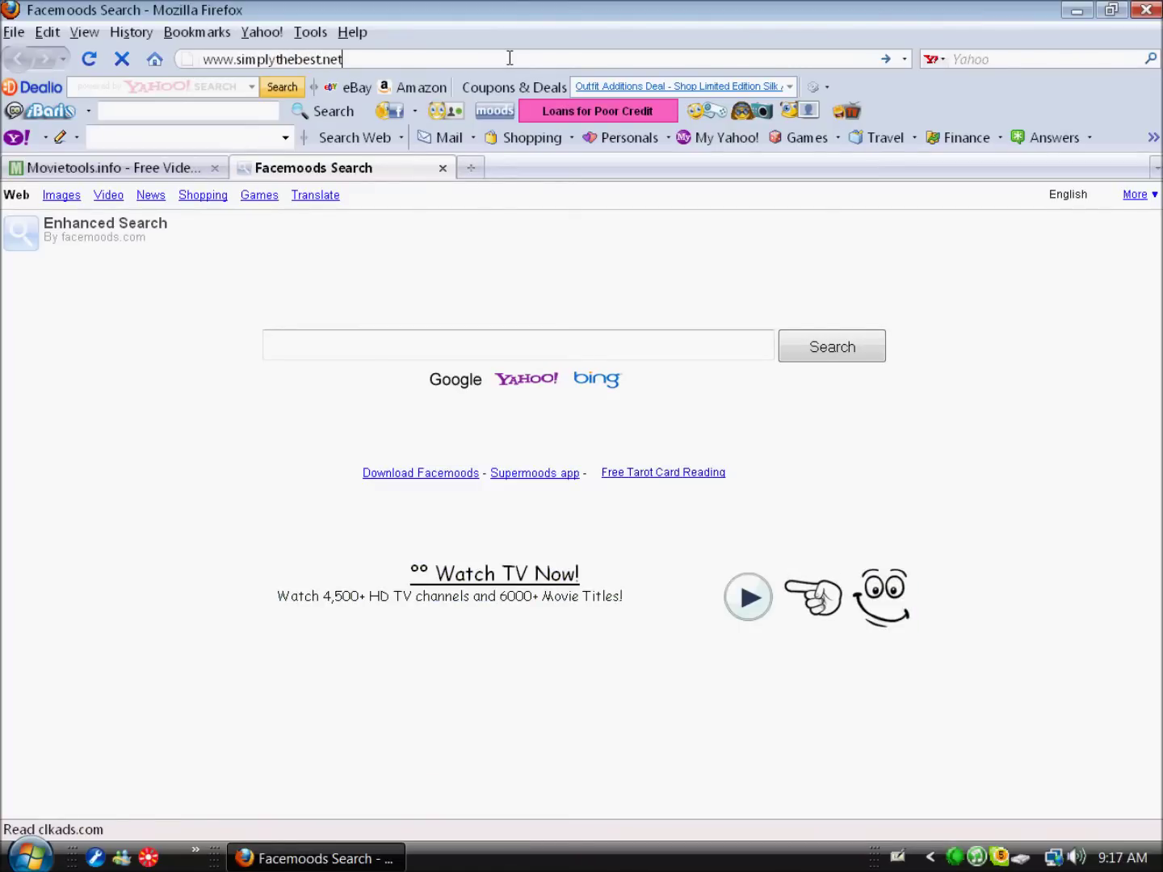
pyautogui.press('Return')
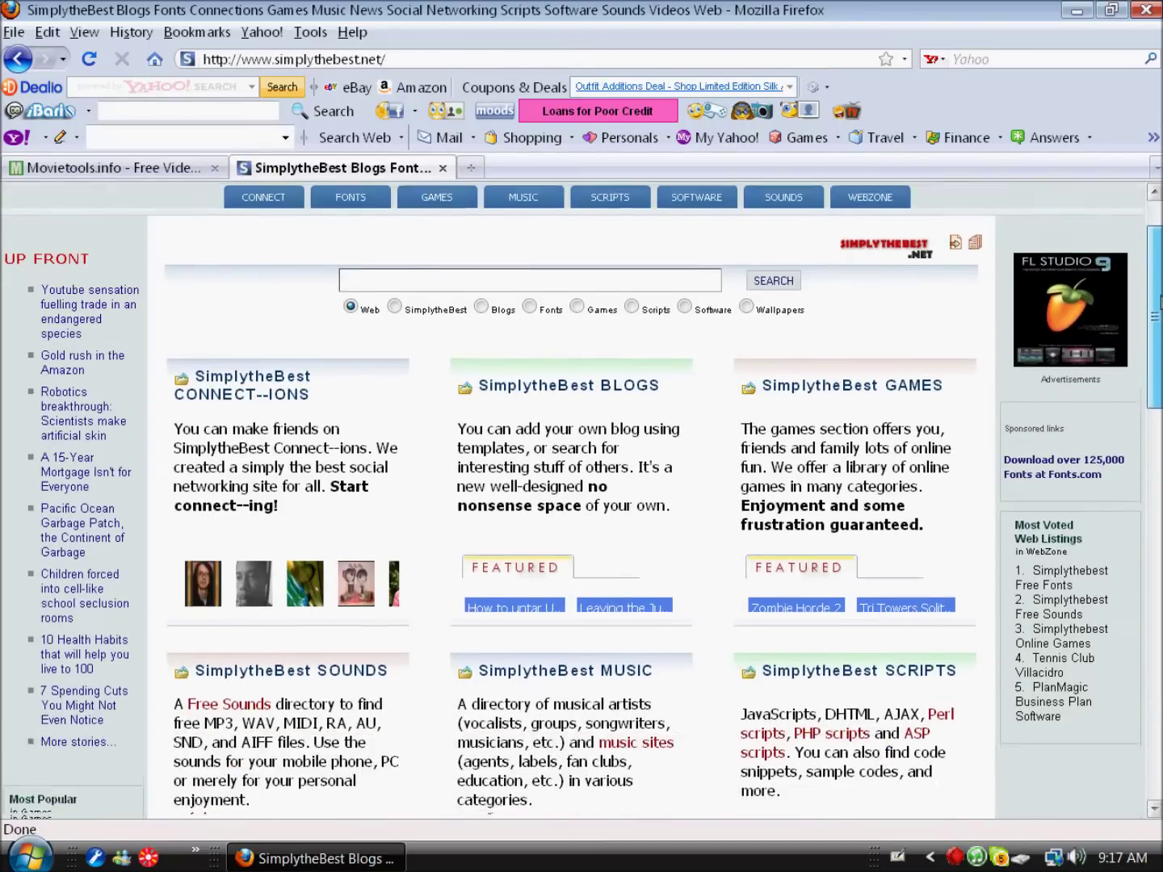
# - Go to SimplytheBest's FONTS section and choose the Entertainment fonts category
pyautogui.moveTo(1159, 276); pyautogui.dragTo(1116, 234)
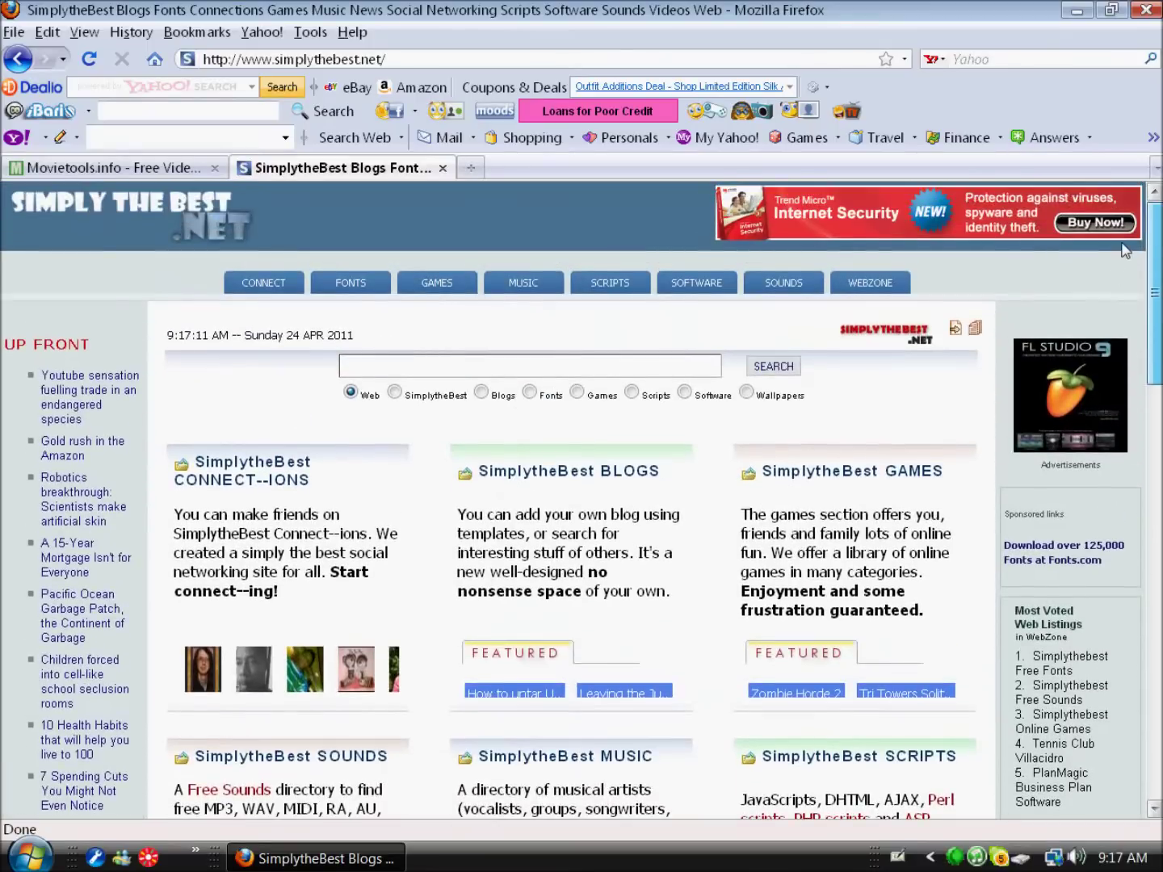
pyautogui.click(351, 289)
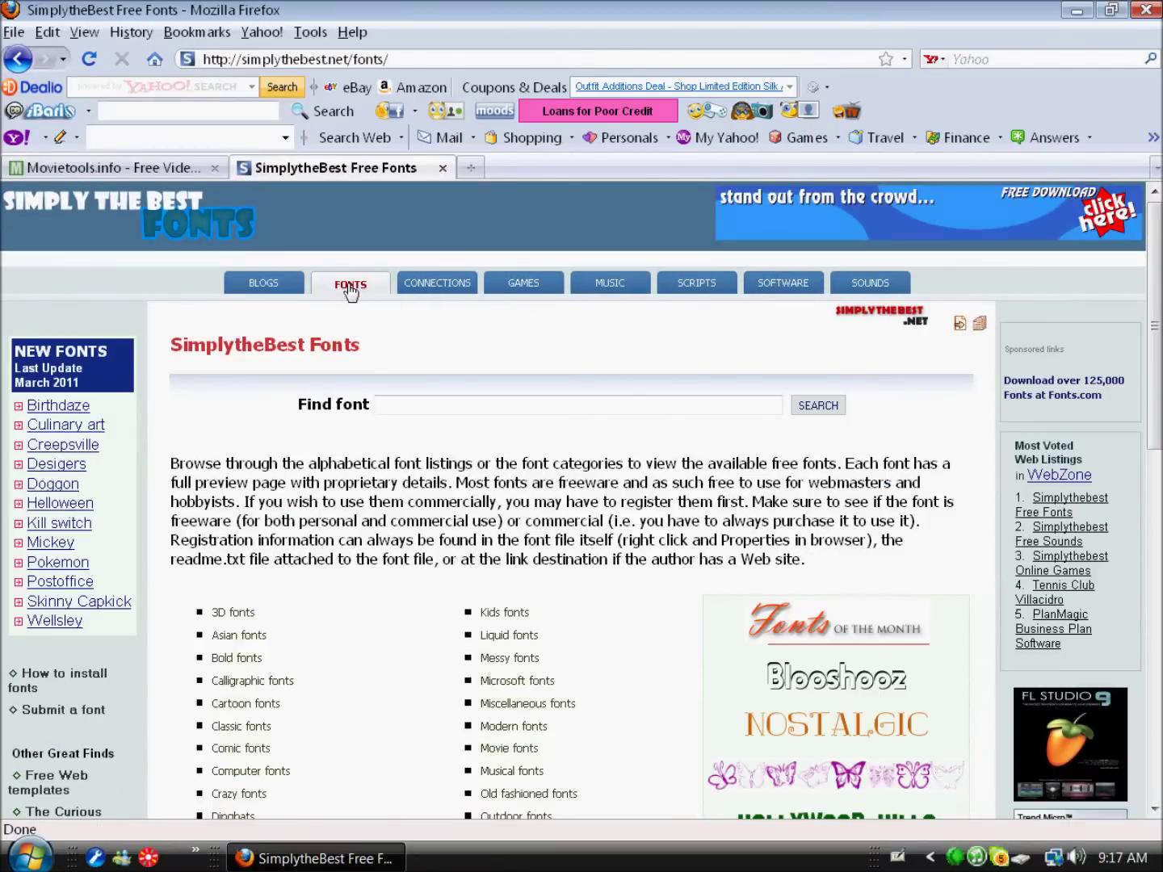
pyautogui.scroll(-8, 402, 706)
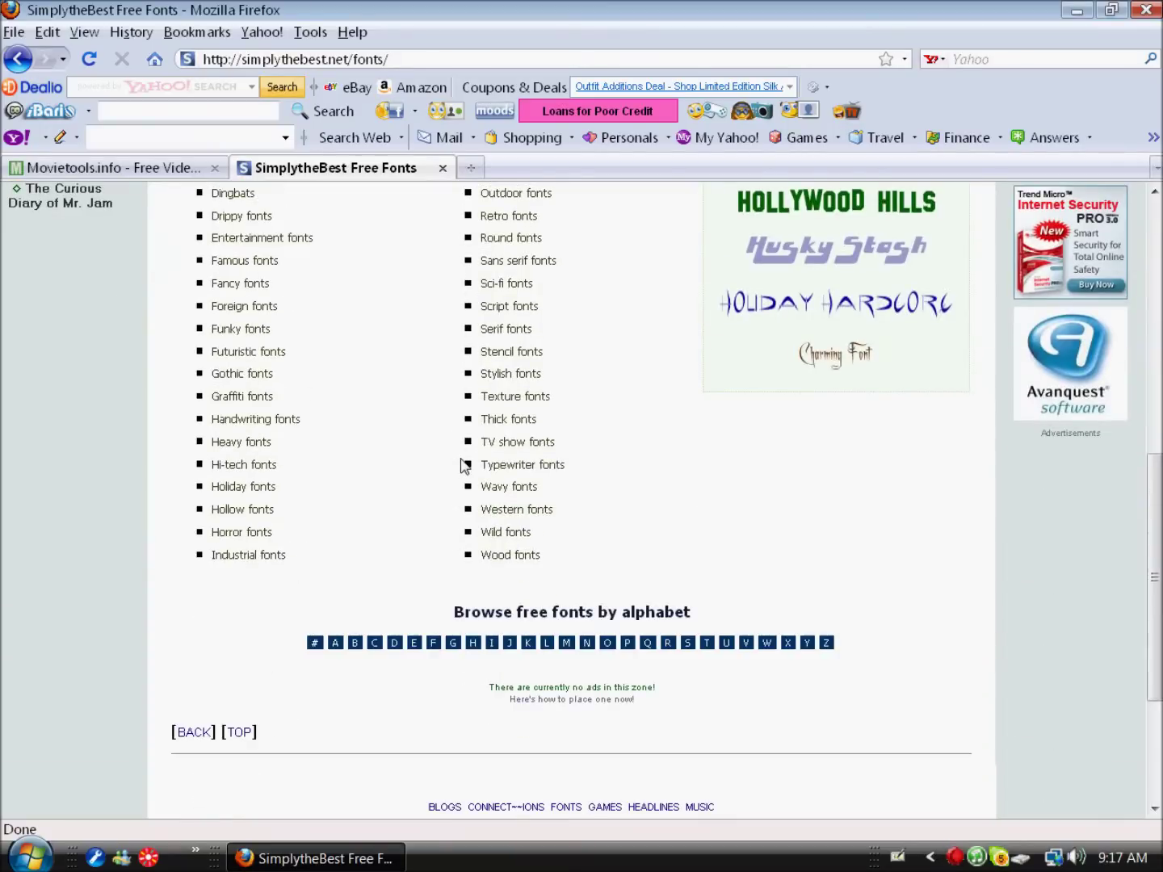
pyautogui.scroll(3, 464, 466)
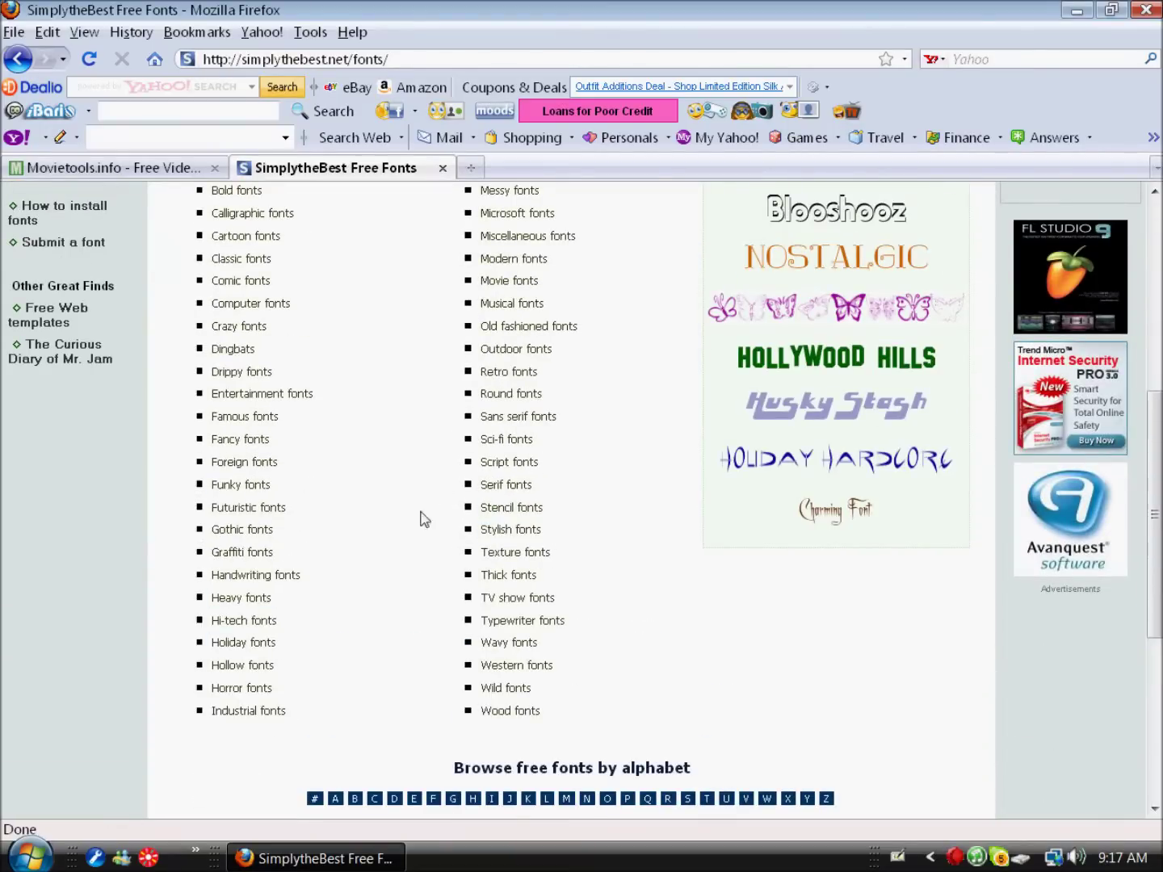
pyautogui.click(299, 394)
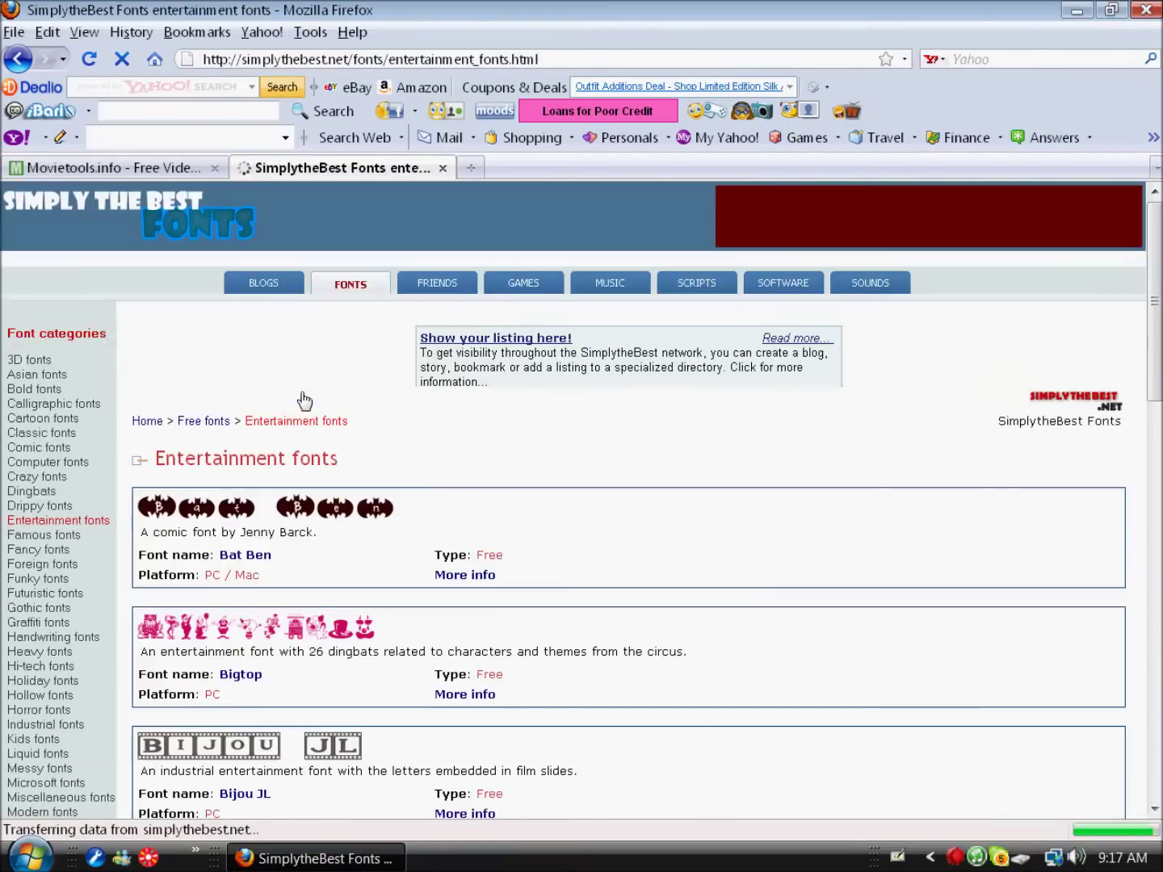
# - Scroll down the Entertainment fonts list, then open a third tab on the Facemoods start page
pyautogui.scroll(-2, 299, 409)
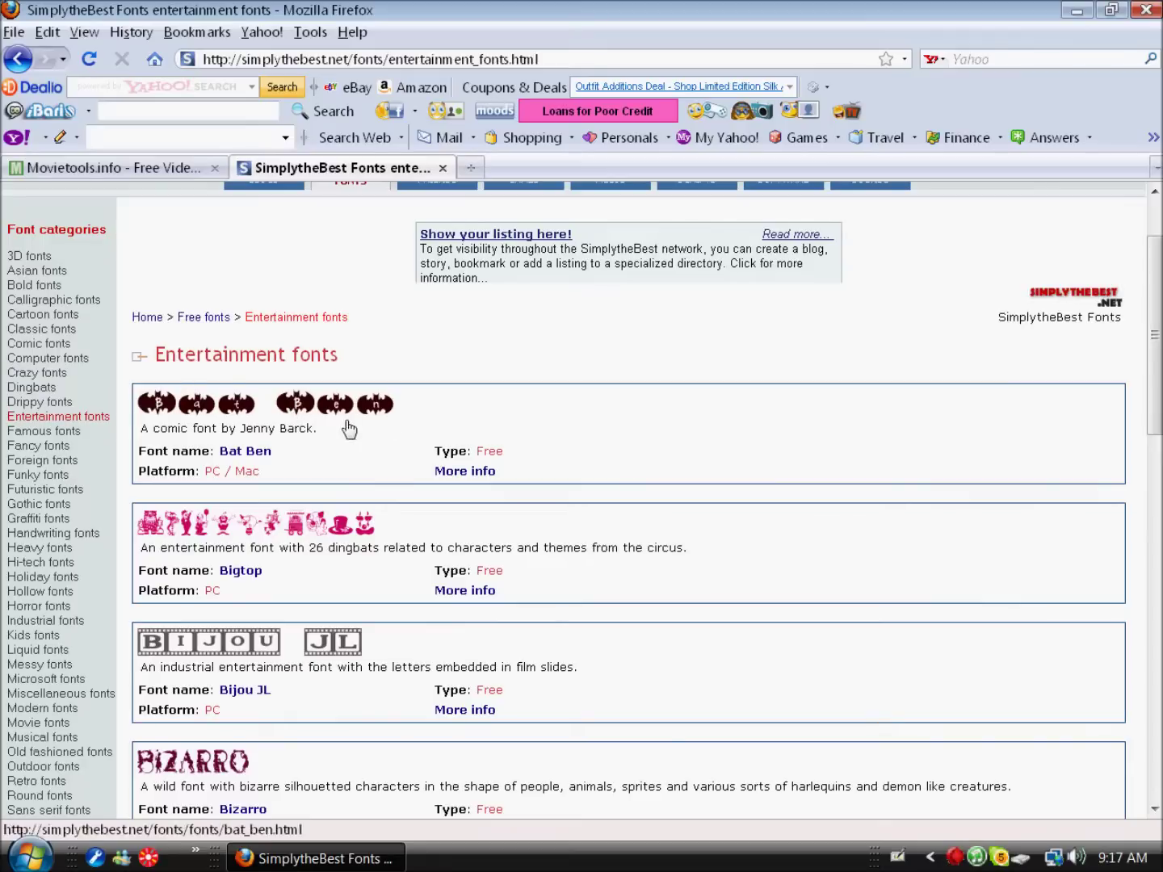
pyautogui.scroll(-2, 346, 426)
pyautogui.scroll(-5, 340, 429)
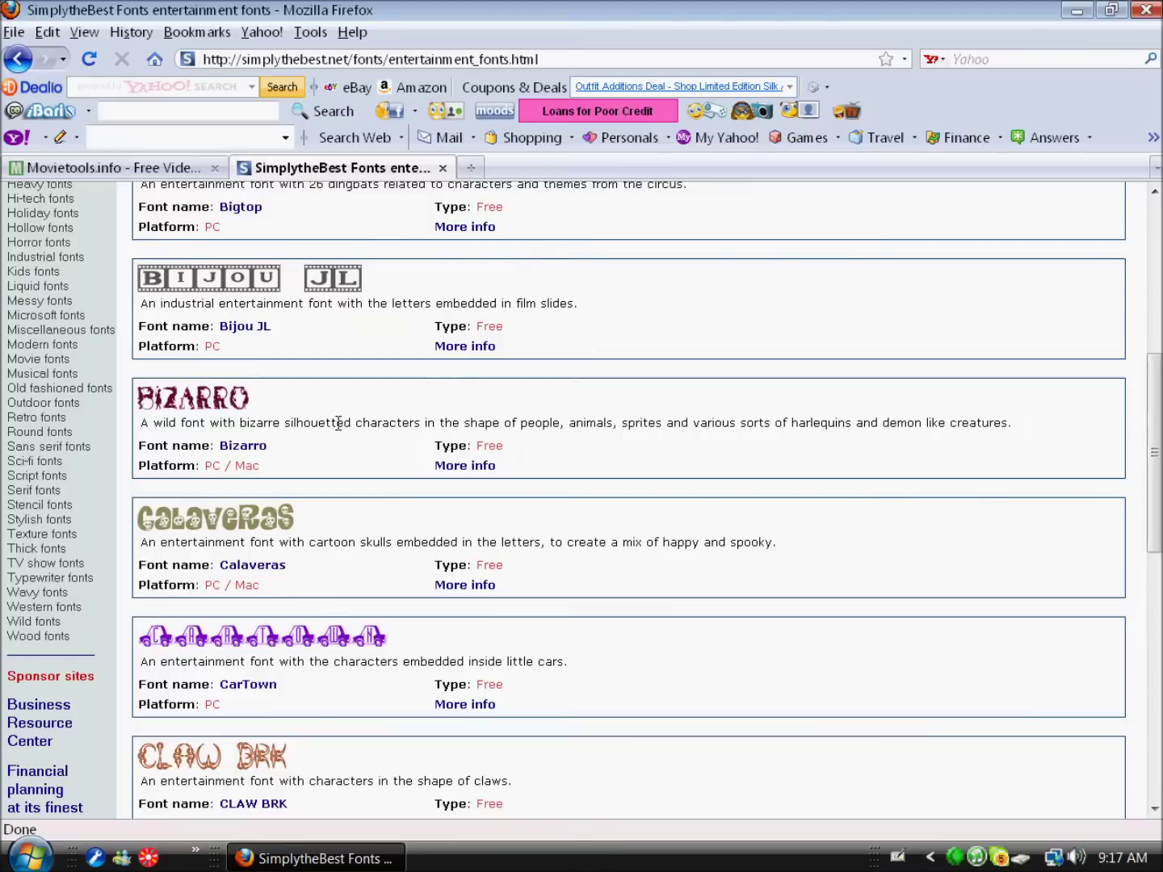
pyautogui.scroll(-2, 338, 423)
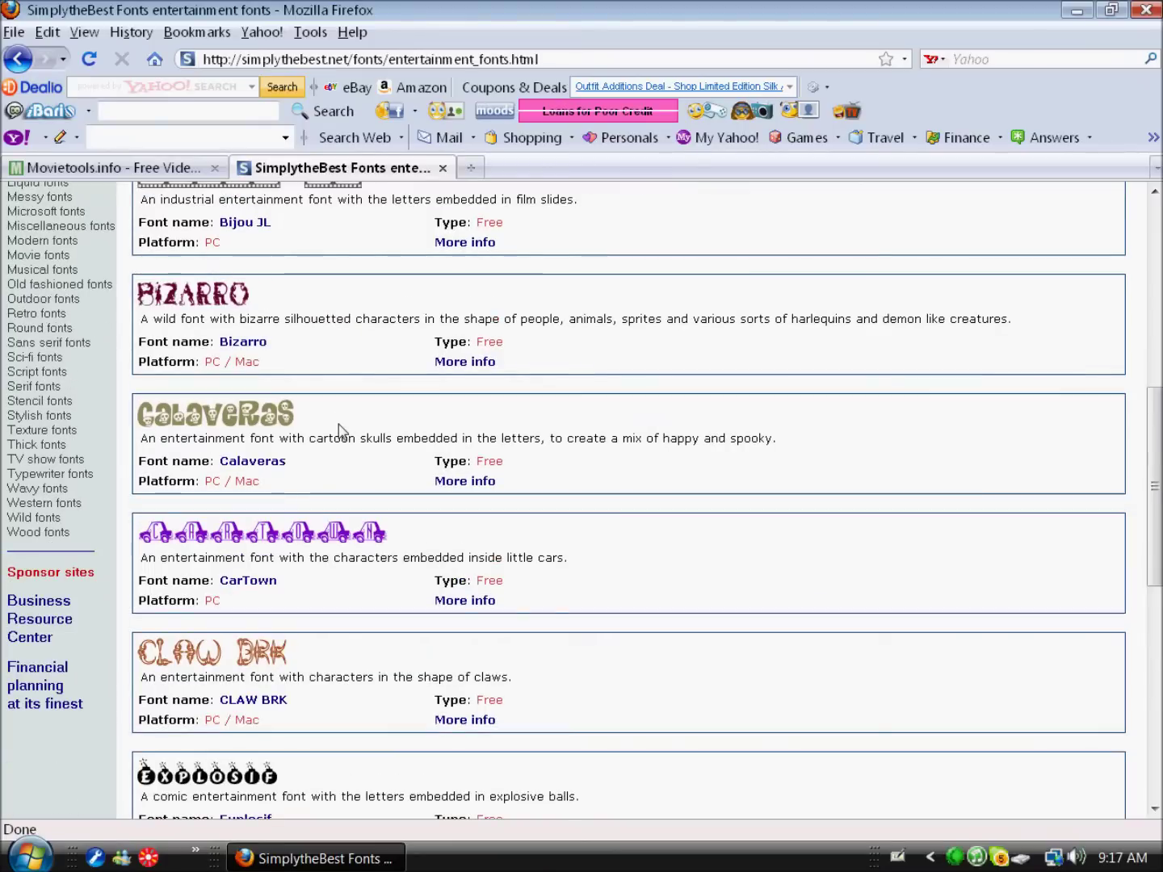
pyautogui.scroll(-2, 340, 432)
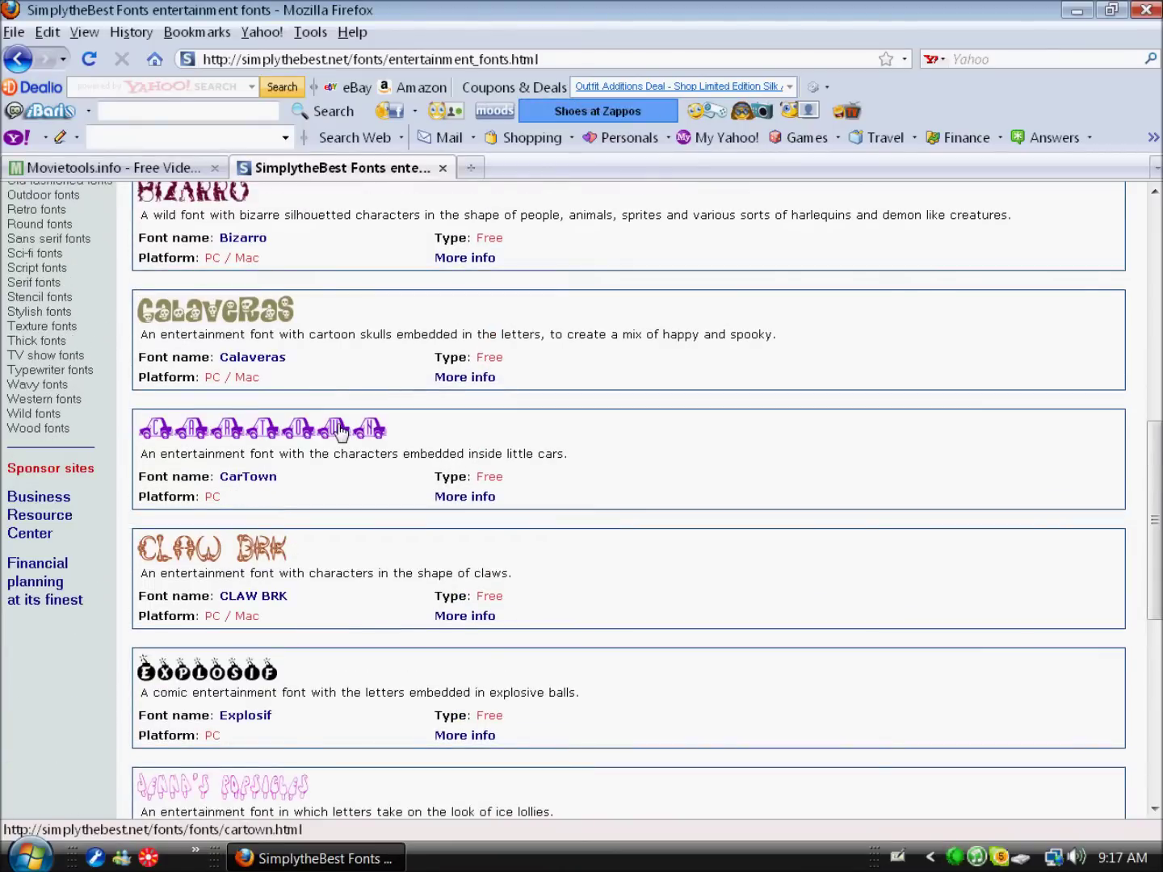
pyautogui.scroll(-3, 340, 432)
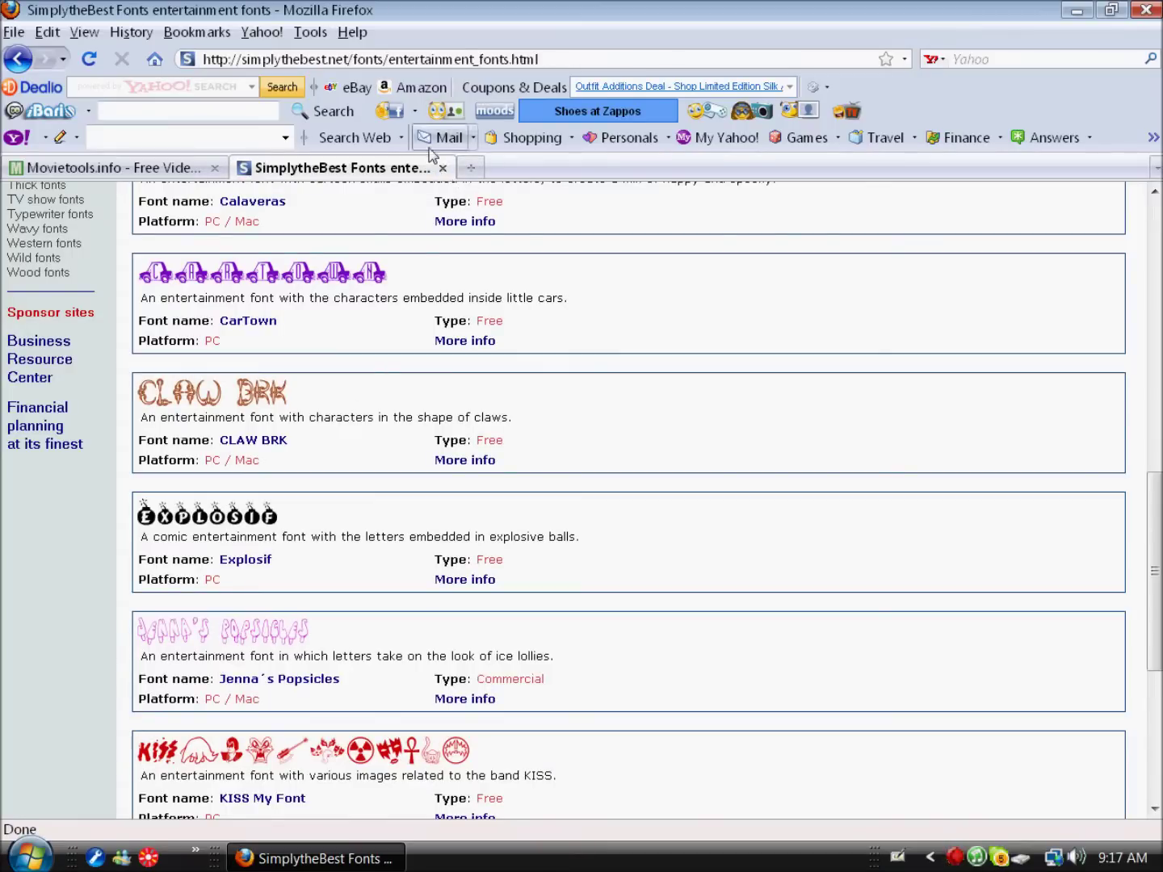
pyautogui.click(474, 168)
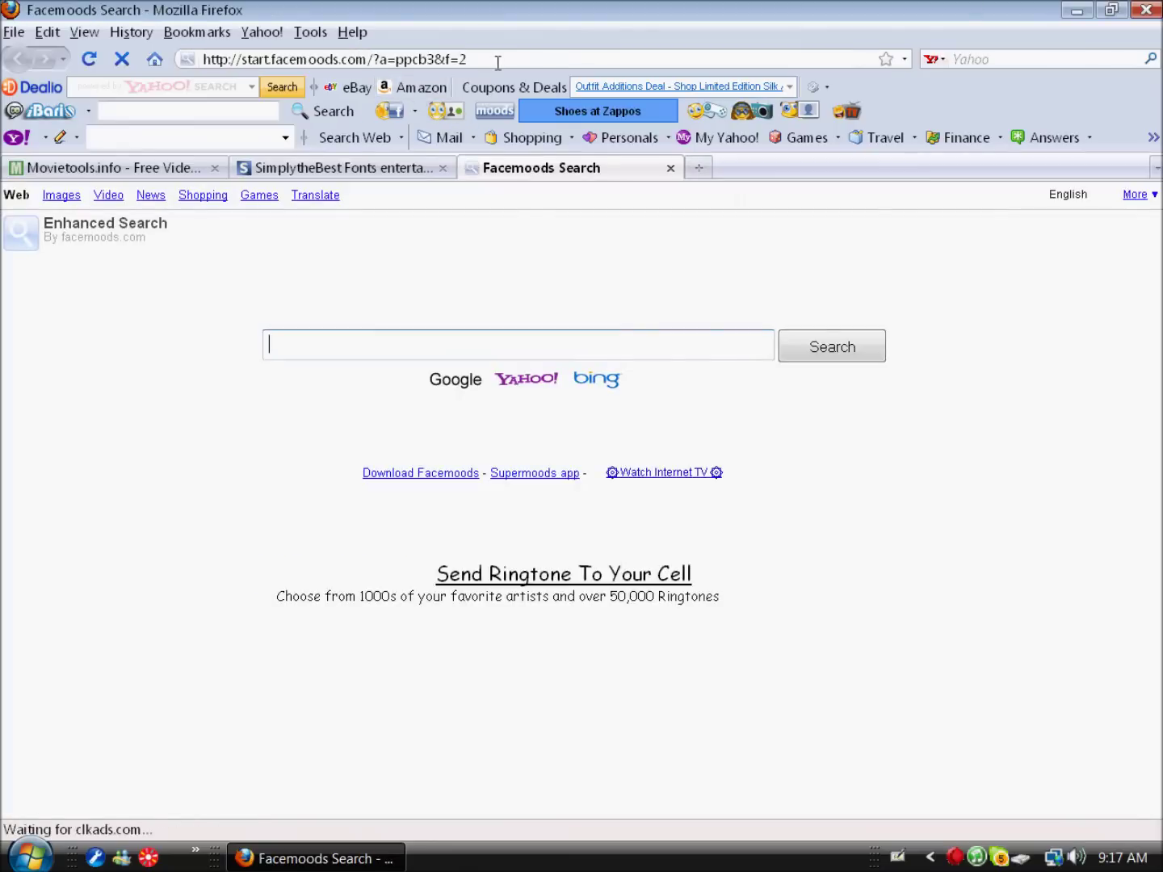
# - Load Google and search for '10 second intro music'
pyautogui.write('www.google.com')
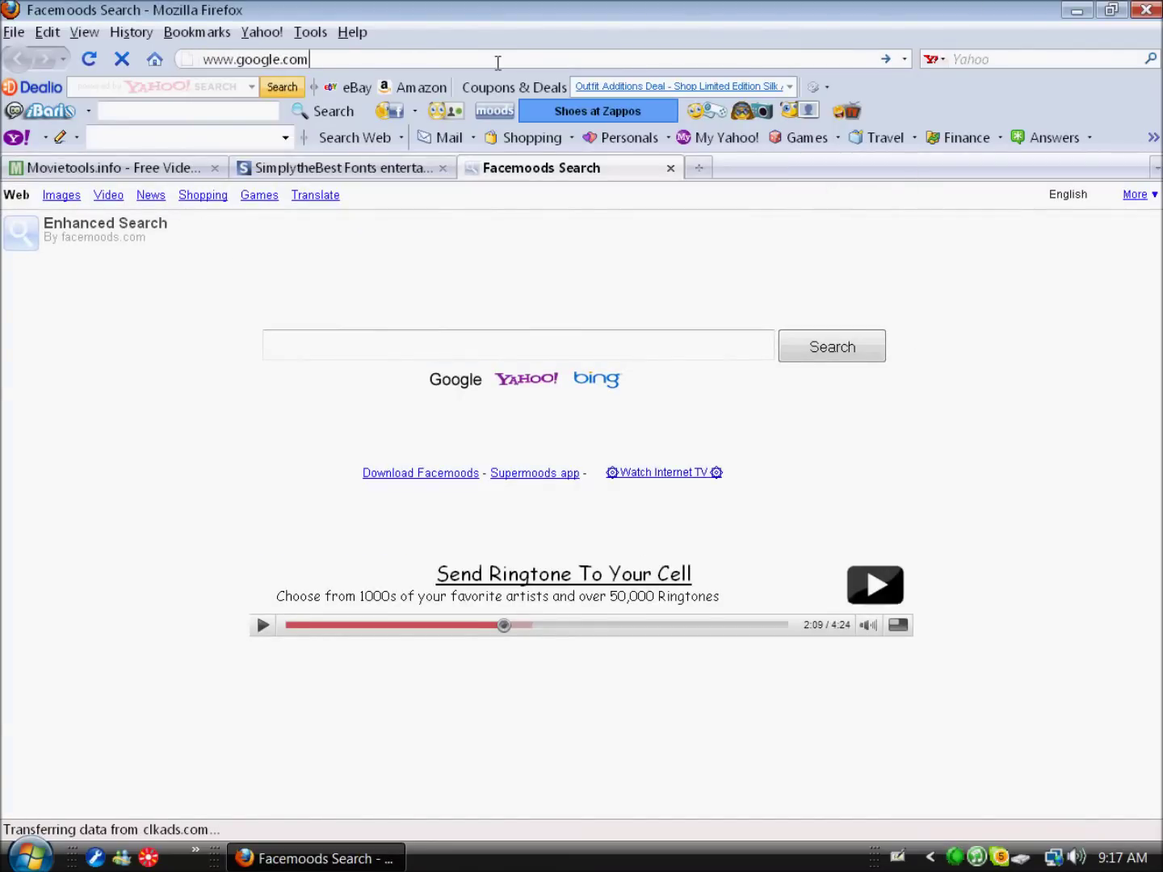
pyautogui.press('Return')
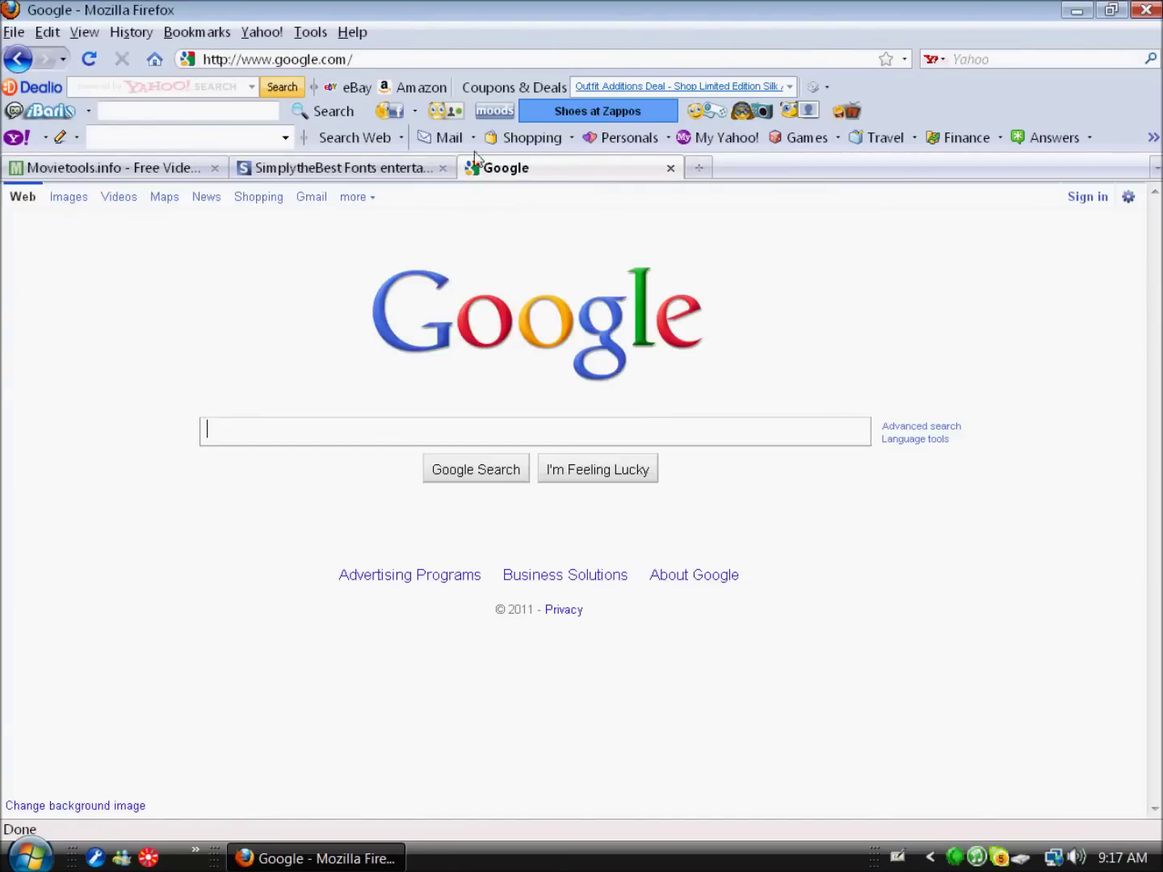
pyautogui.write('10secin')
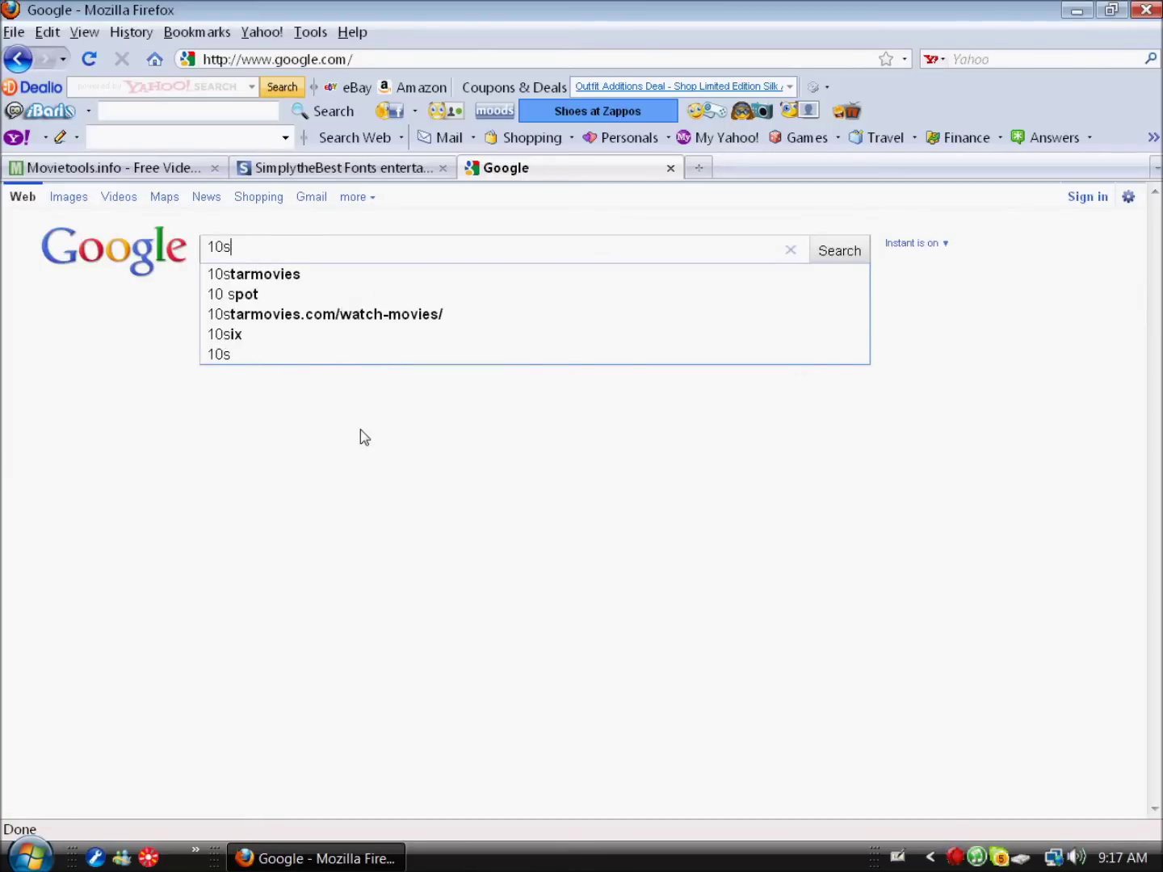
pyautogui.press('BackSpace')
pyautogui.press('BackSpace')
pyautogui.press('BackSpace')
pyautogui.press('BackSpace')
pyautogui.press('BackSpace')
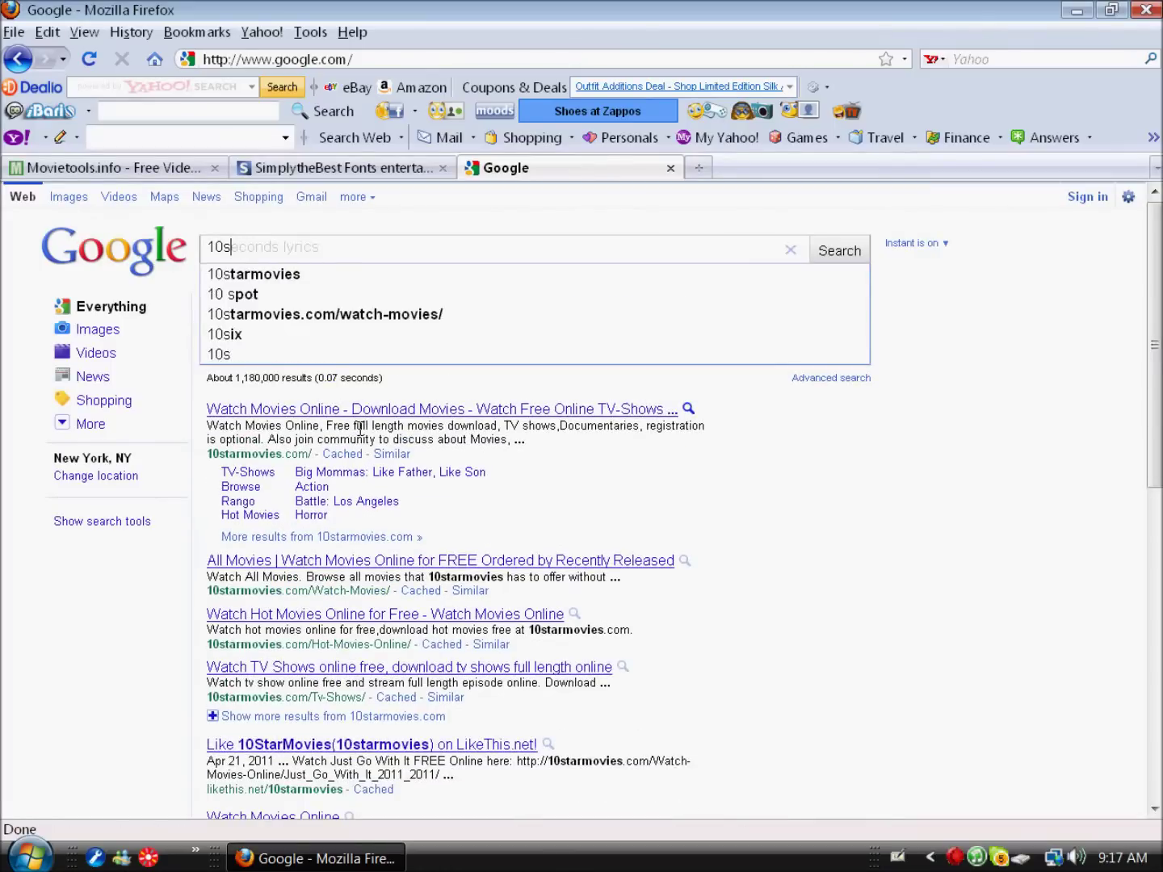
pyautogui.write('seco')
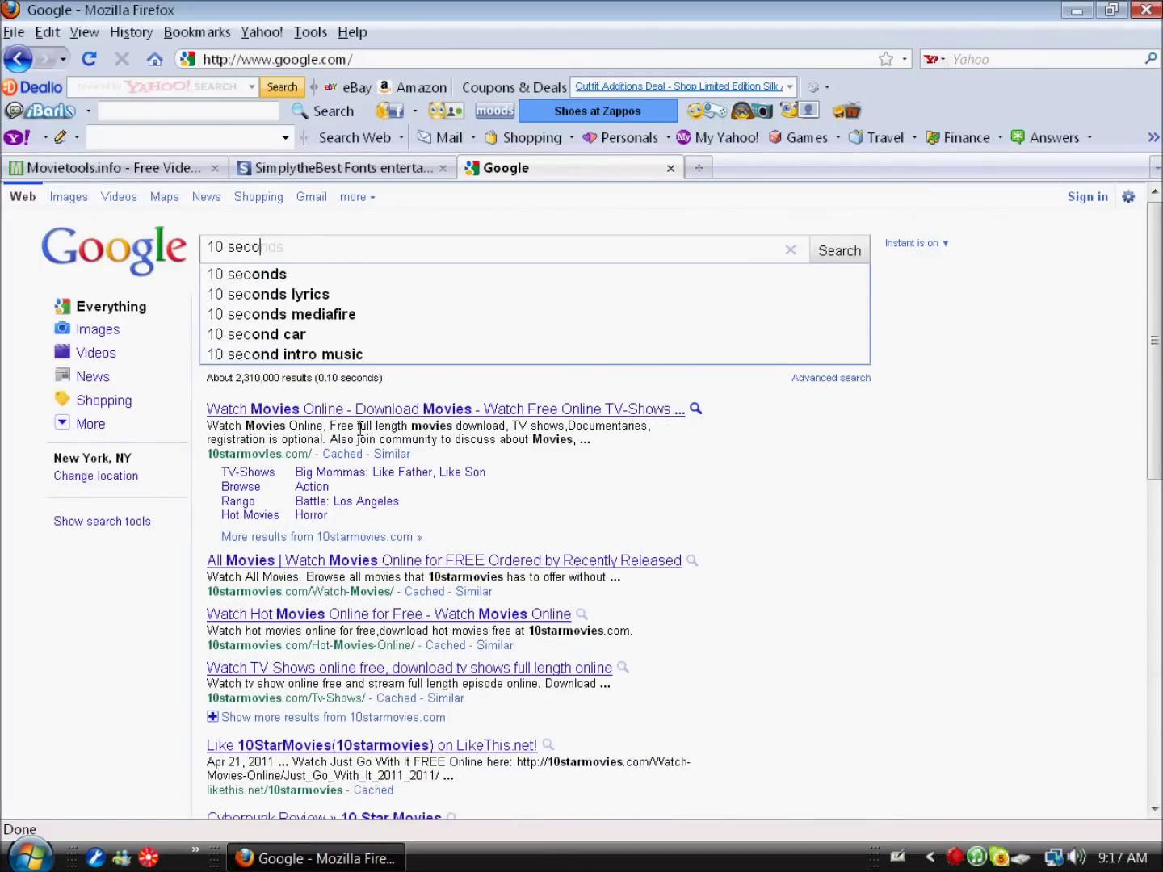
pyautogui.write('nd in')
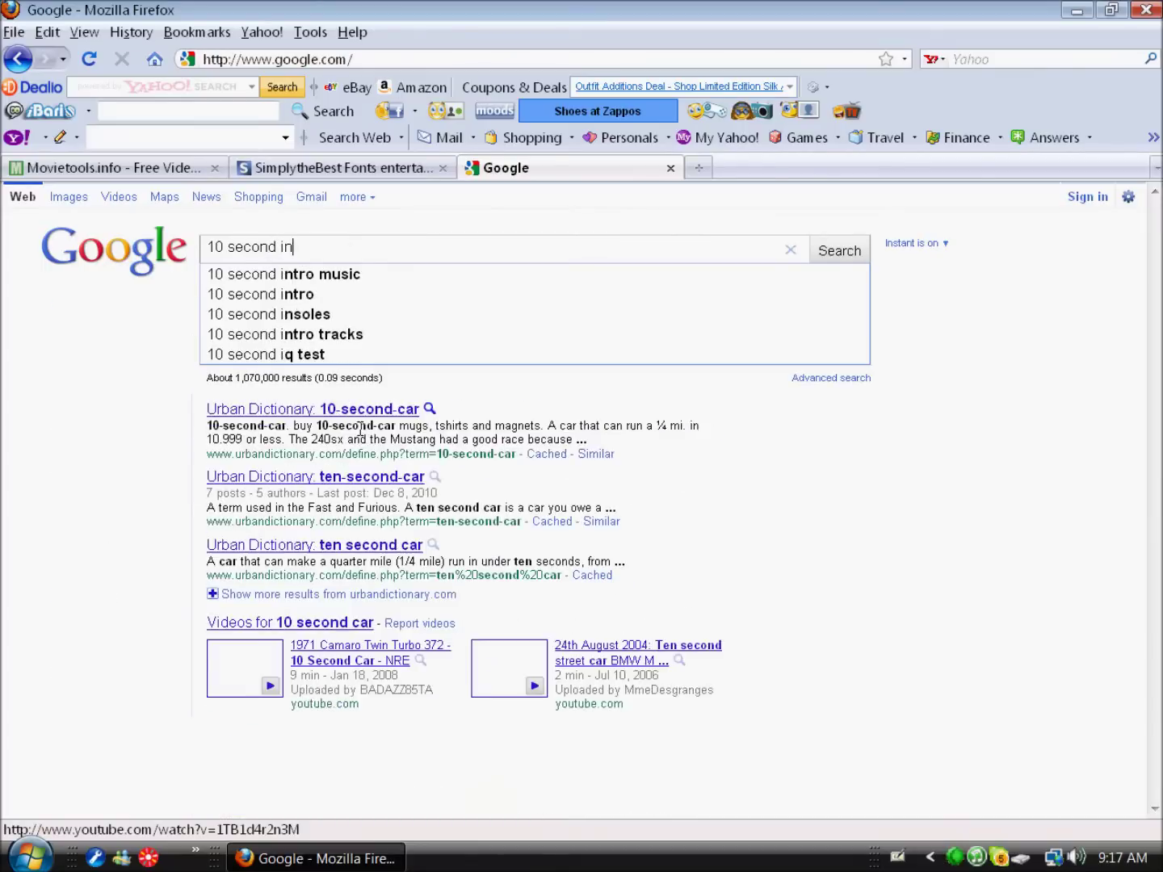
pyautogui.write('tro')
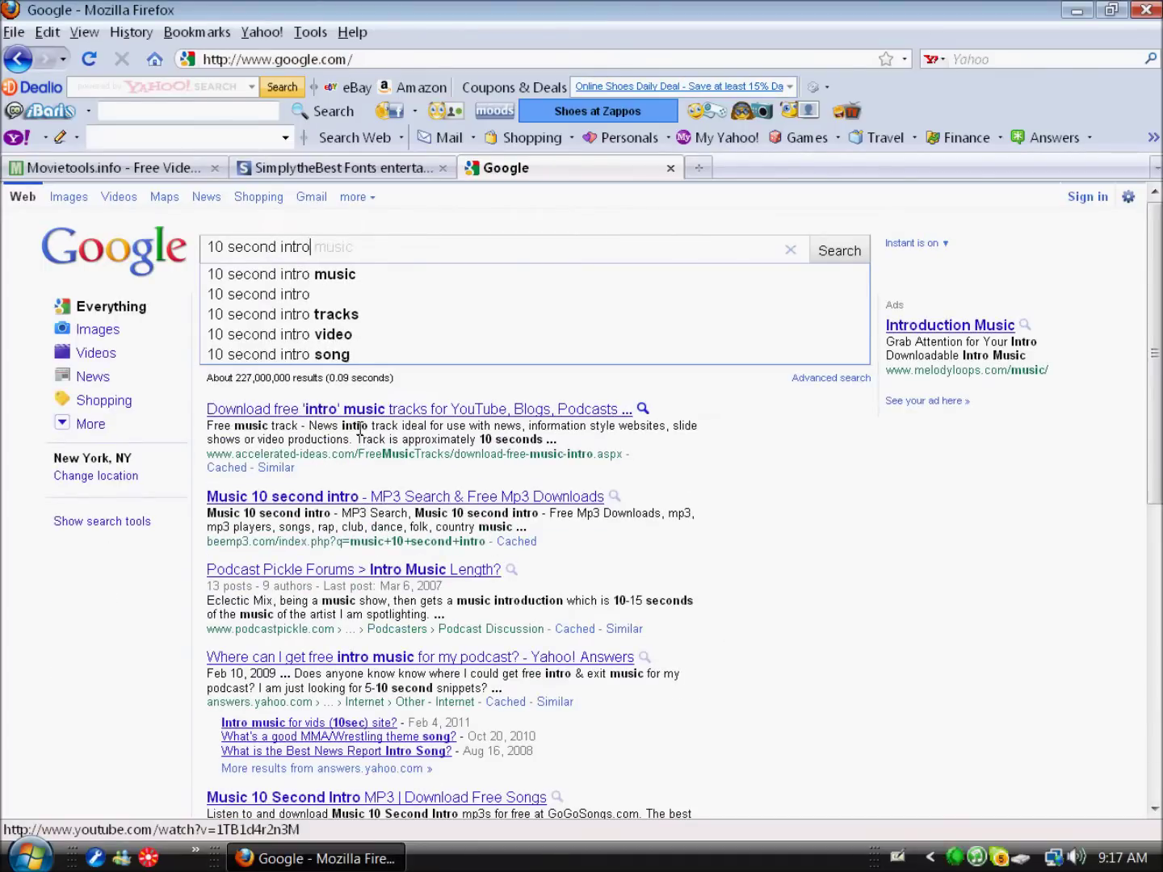
pyautogui.write(' music')
pyautogui.press('Return')
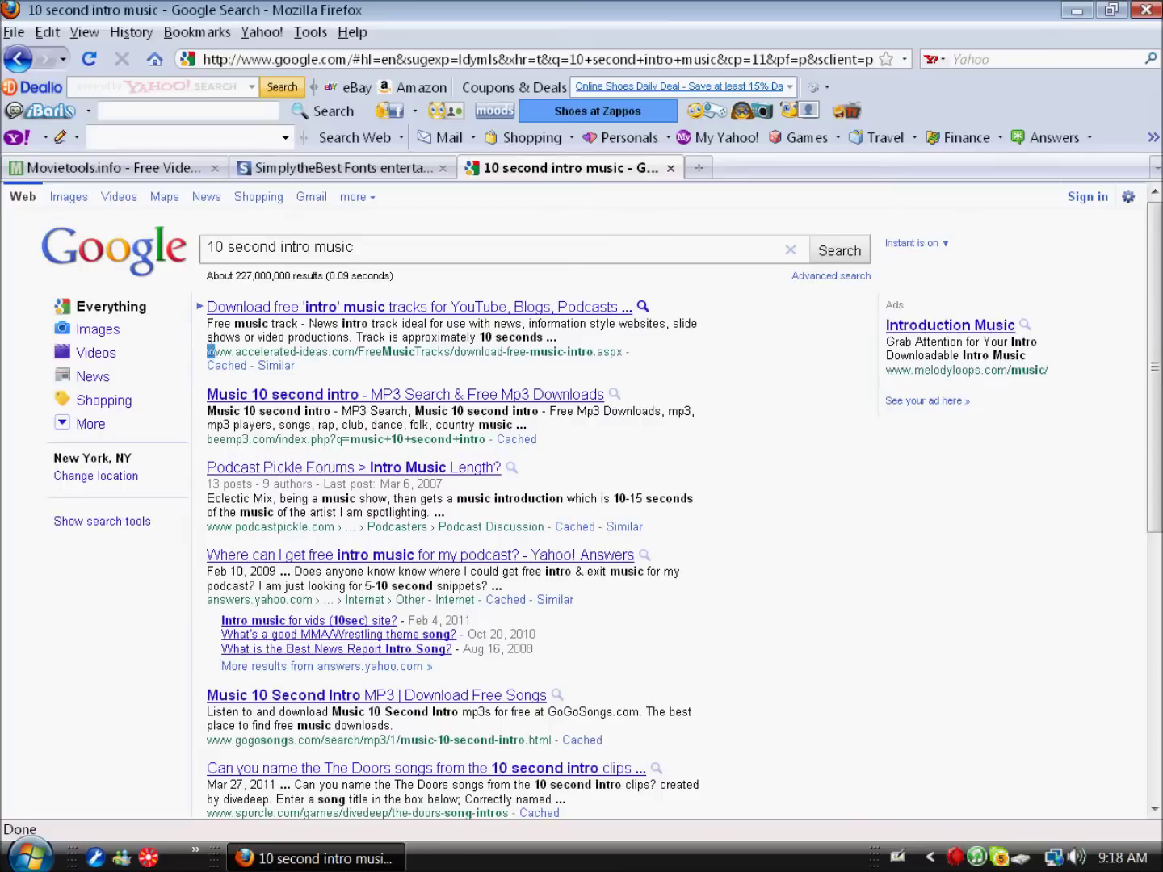
# - Highlight the web address of the accelerated-ideas.com free intro tracks result
pyautogui.moveTo(298, 351); pyautogui.dragTo(346, 360)
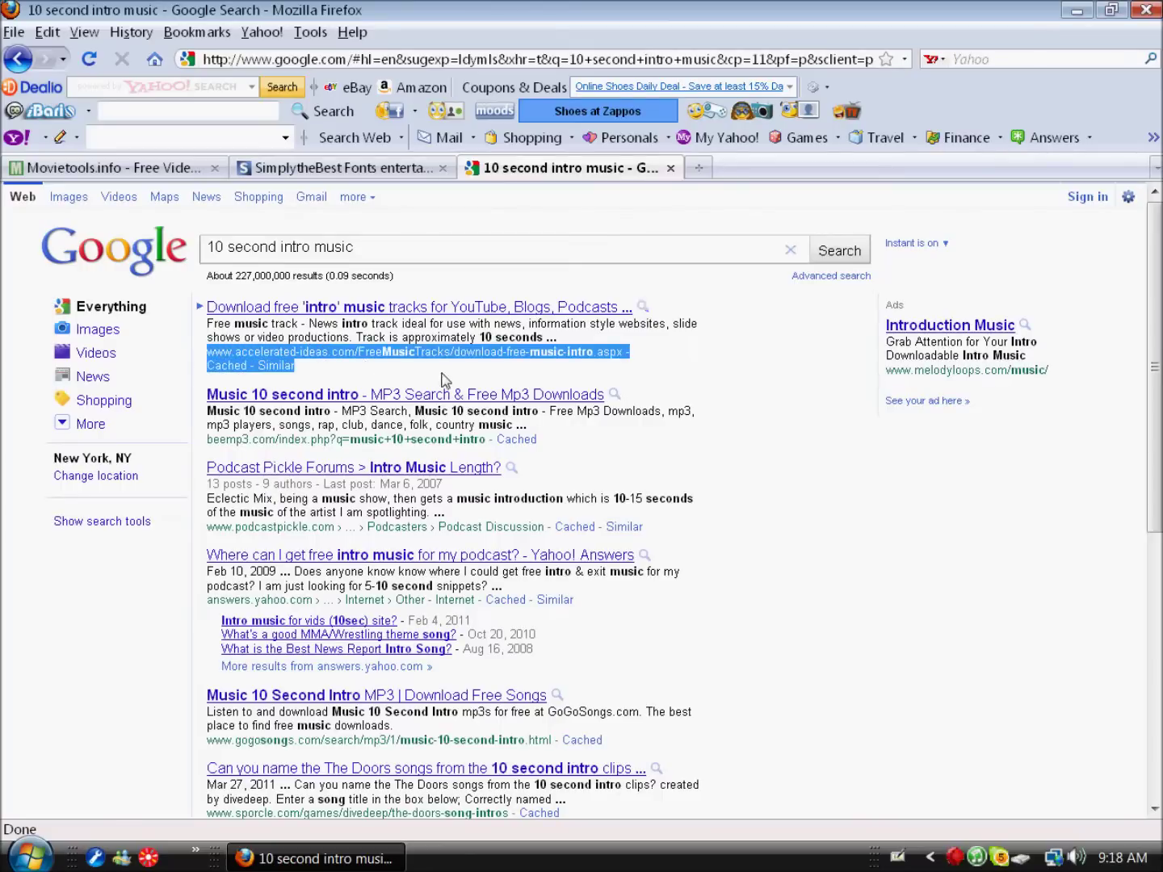
pyautogui.moveTo(443, 380); pyautogui.dragTo(665, 357)
pyautogui.click(672, 359)
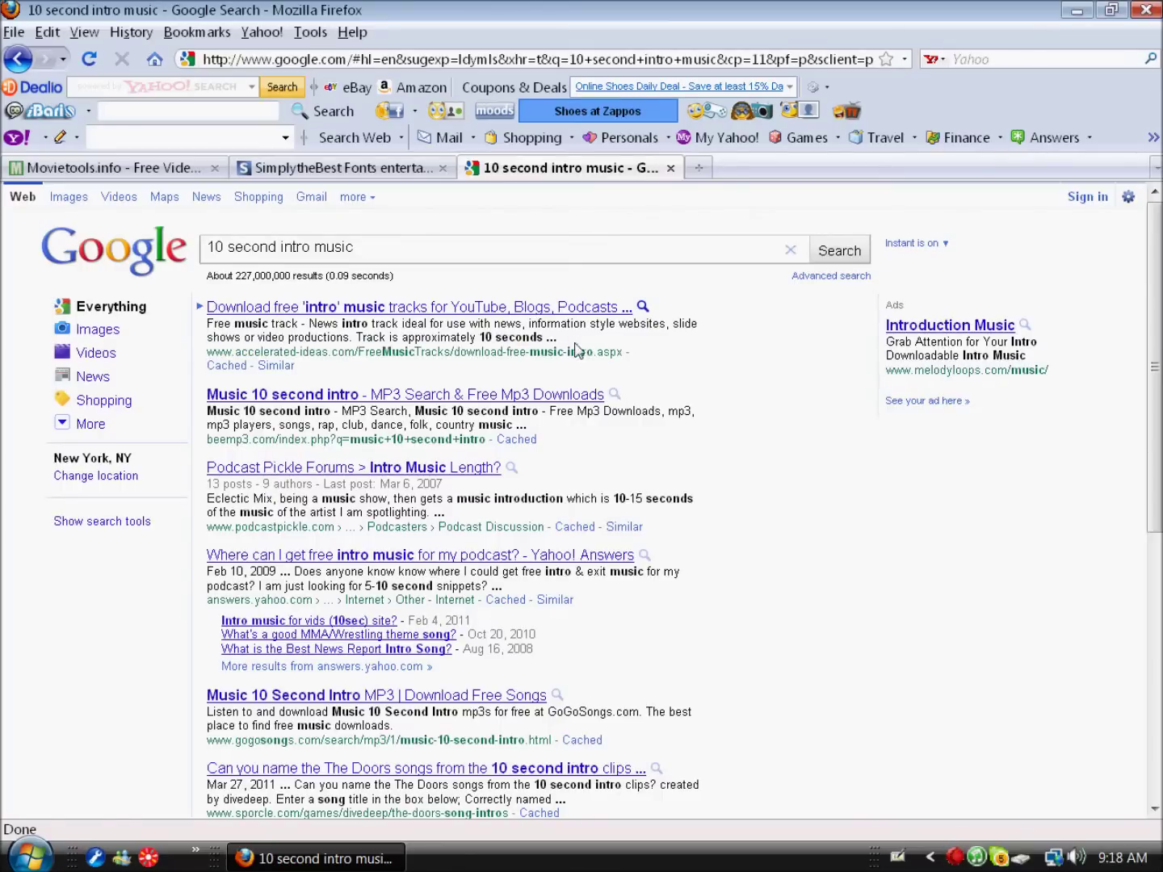
# - Open Accelerated Ideas' free intro music page and scroll to tracks like Twisted Minds Remix
pyautogui.click(380, 309)
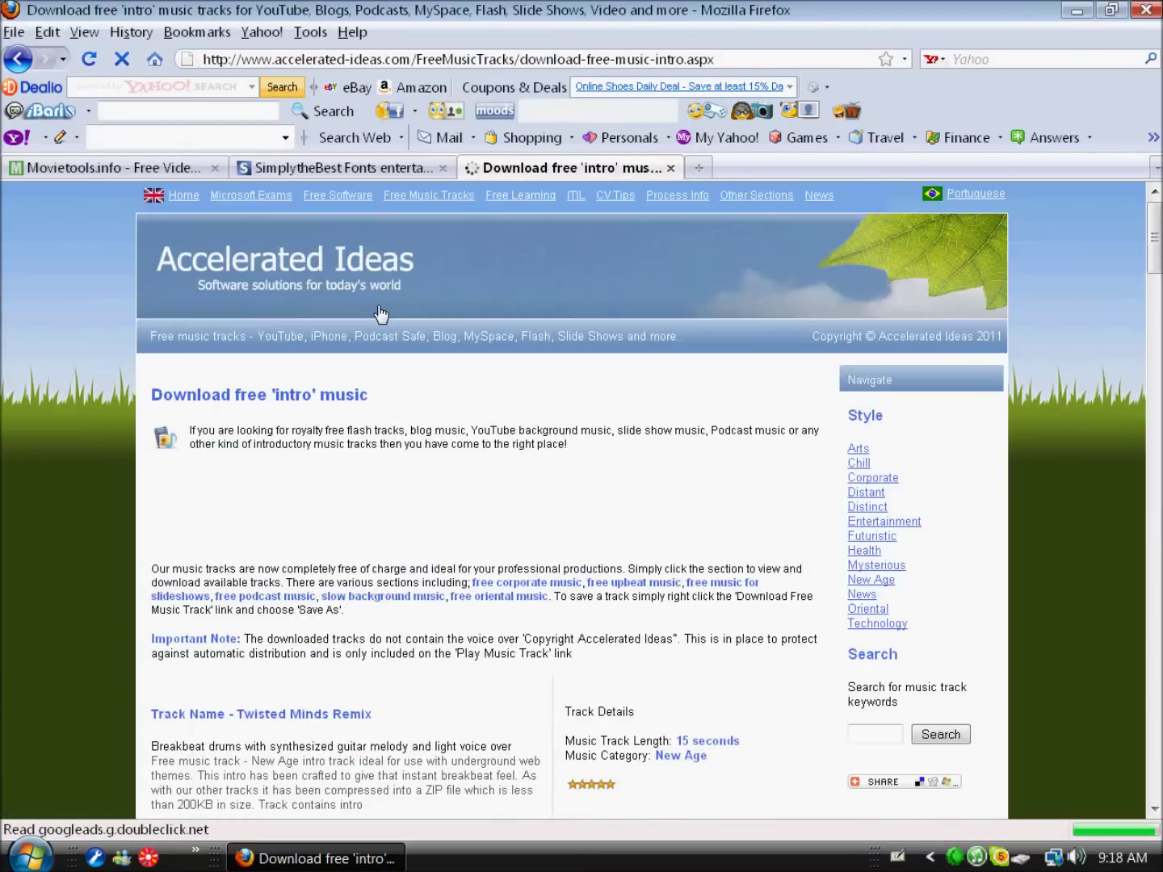
pyautogui.scroll(-5, 1147, 285)
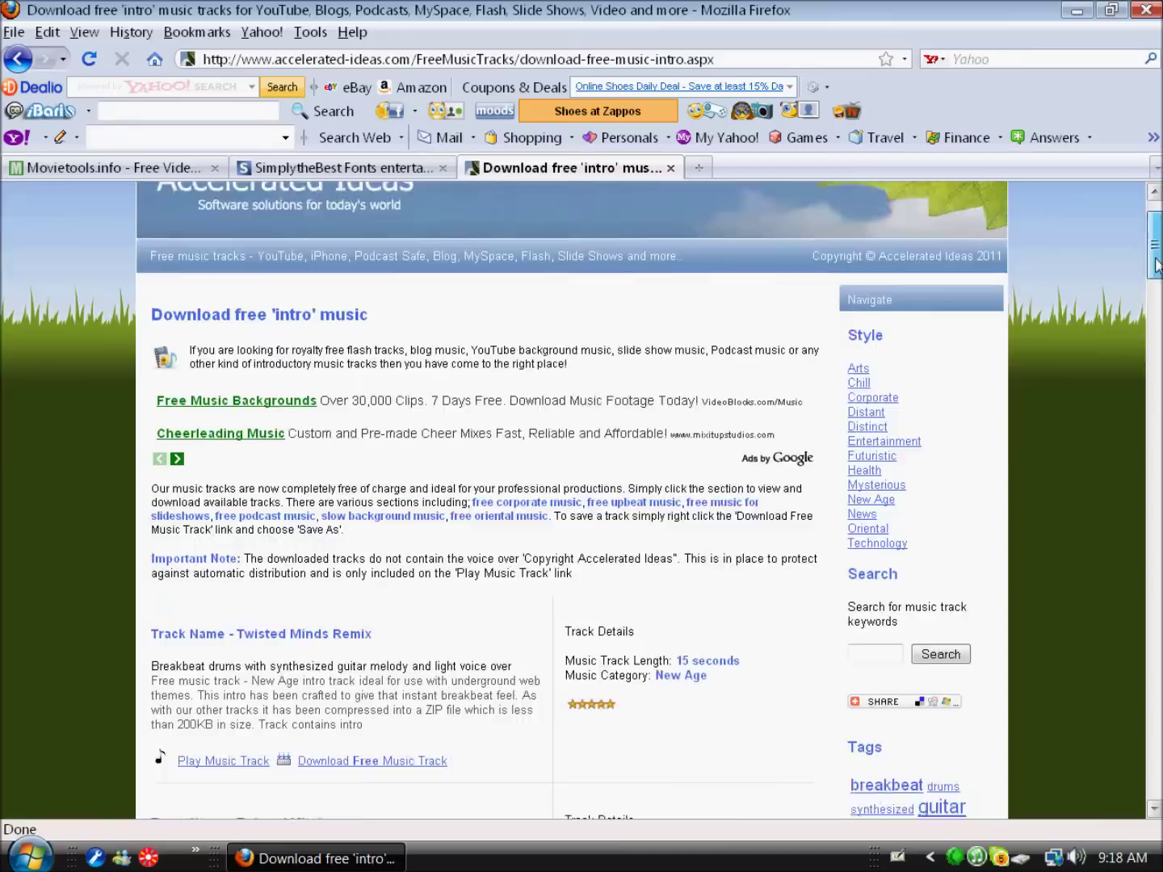
pyautogui.moveTo(1146, 286)
pyautogui.mouseDown()
pyautogui.moveTo(1137, 325)
pyautogui.moveTo(1131, 273)
pyautogui.moveTo(1128, 291)
pyautogui.mouseUp()
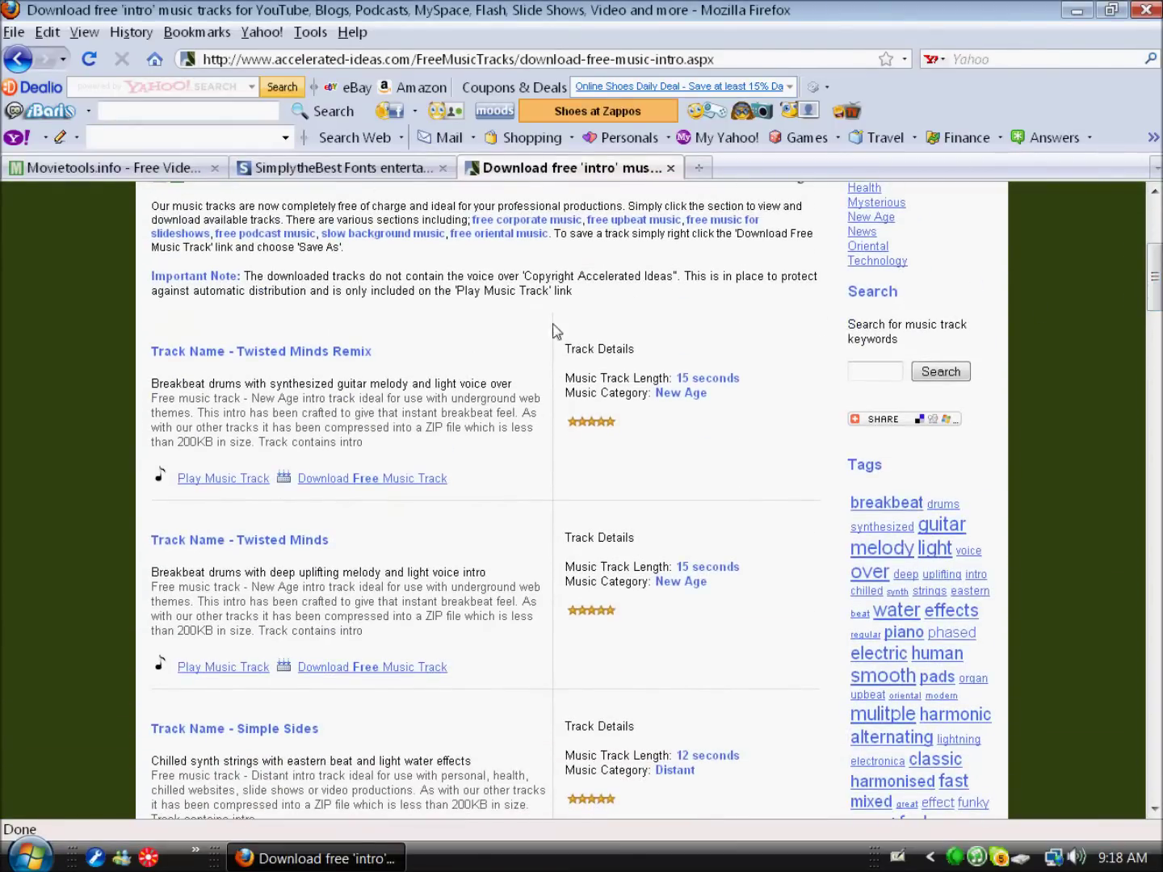
pyautogui.moveTo(1155, 279)
pyautogui.mouseDown()
pyautogui.moveTo(1155, 304)
pyautogui.moveTo(1156, 285)
pyautogui.mouseUp()
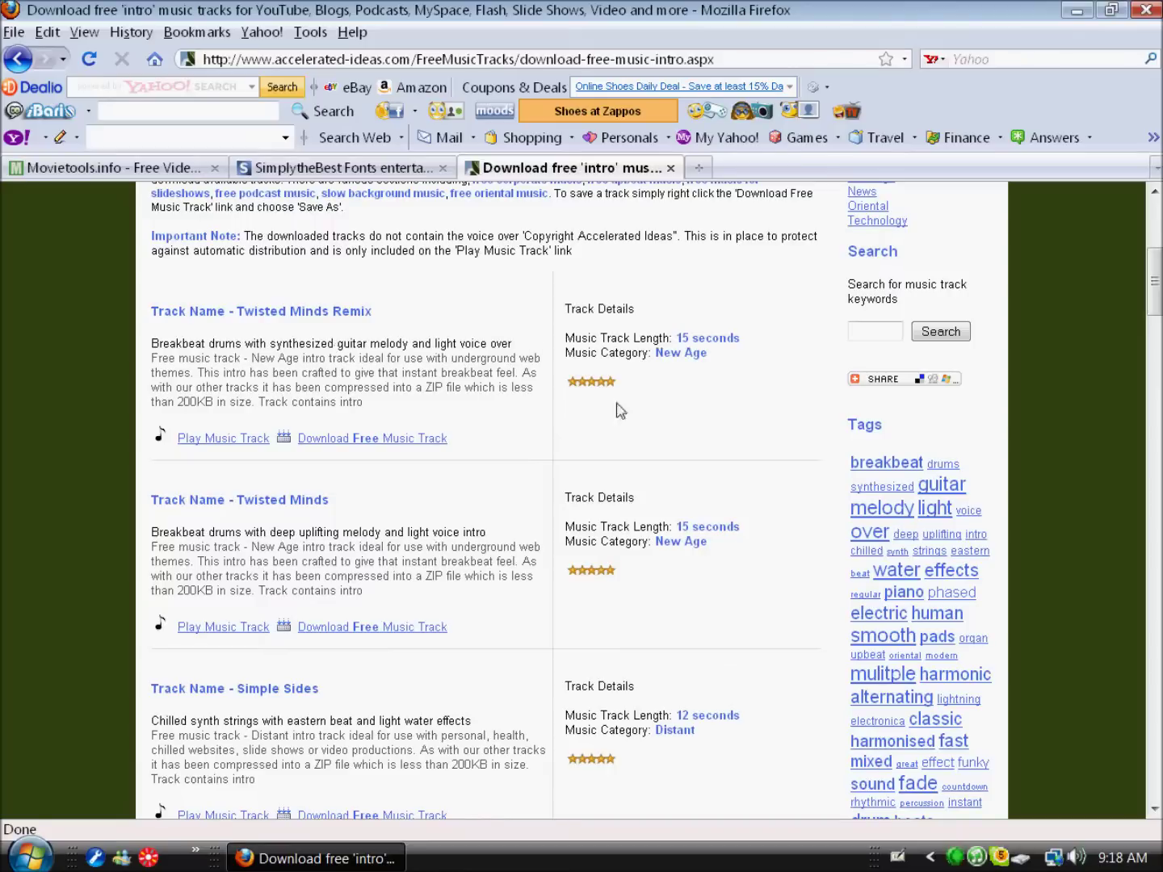
pyautogui.moveTo(1154, 300); pyautogui.dragTo(1098, 247)
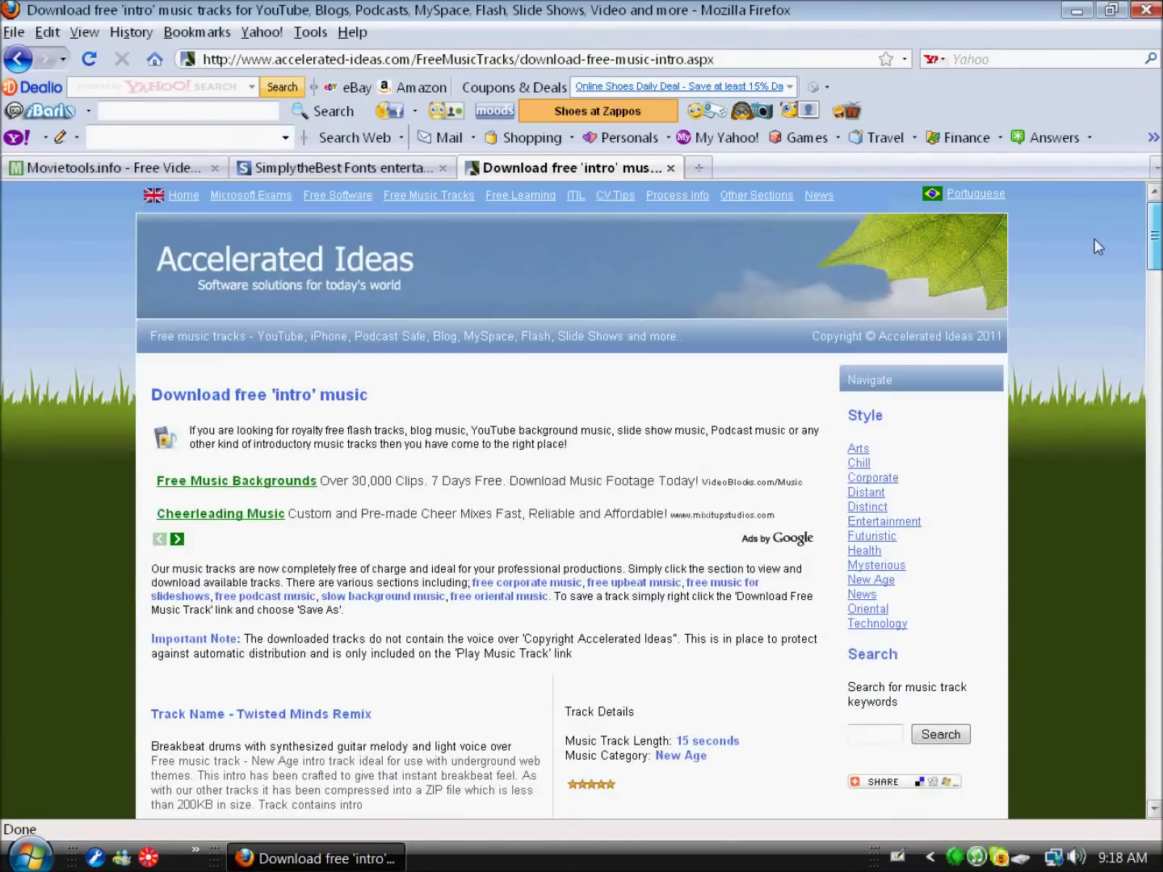
# - Minimize Firefox and open the 90OTMAM project in a maximized Movie Maker window
pyautogui.click(1077, 9)
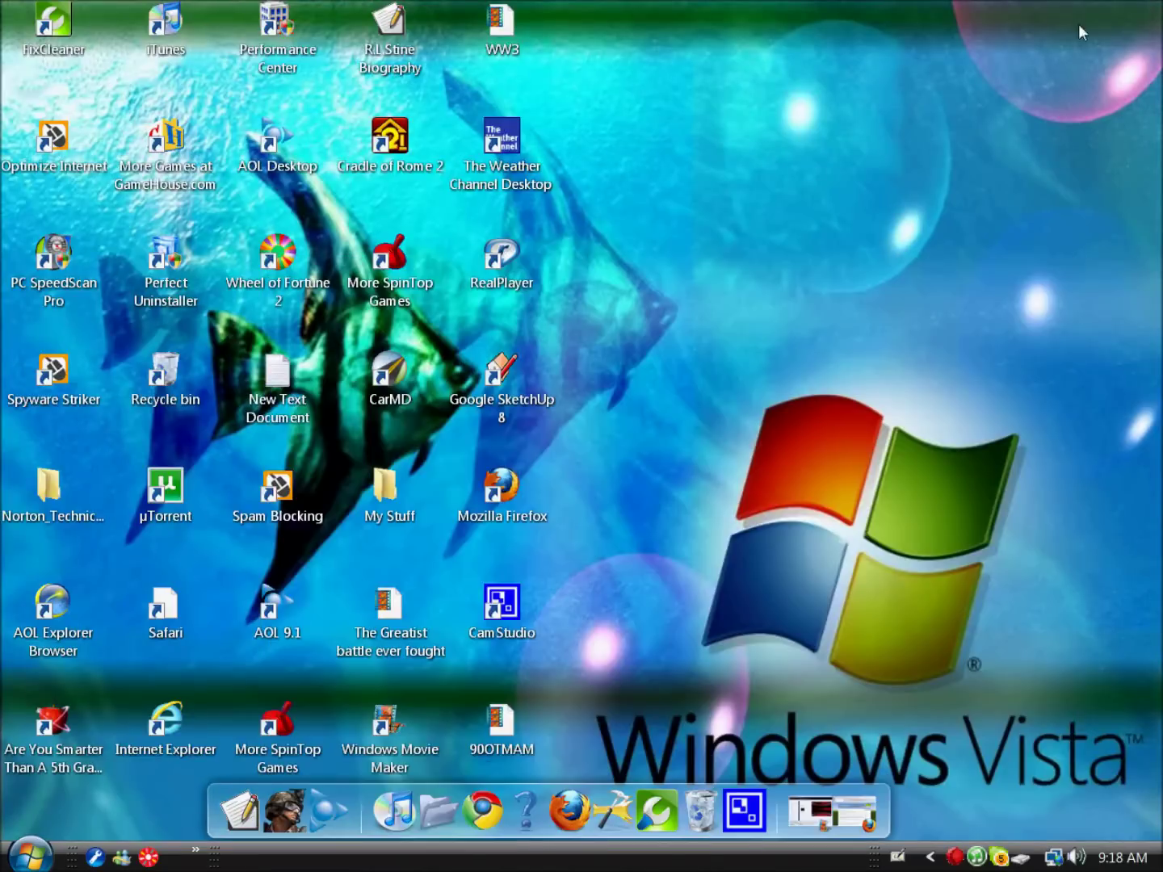
pyautogui.doubleClick(501, 721)
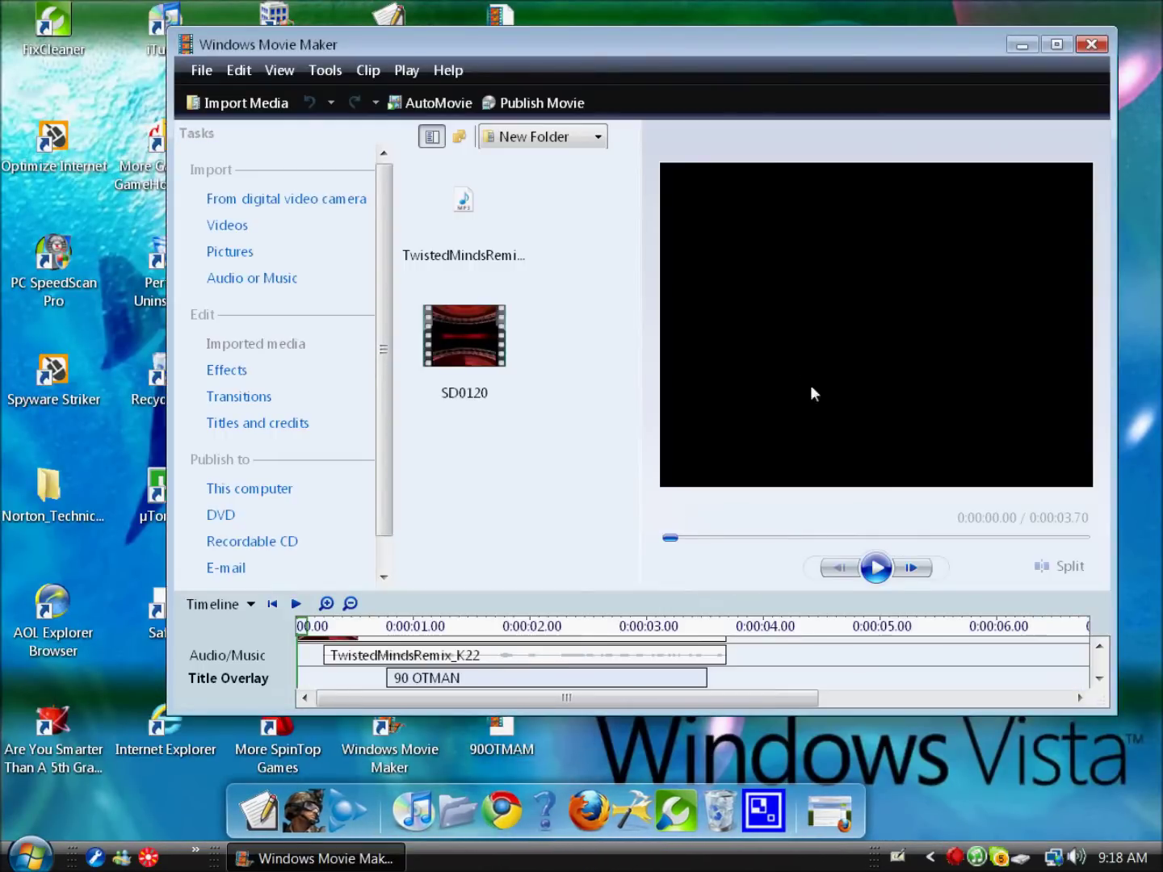
pyautogui.click(1056, 44)
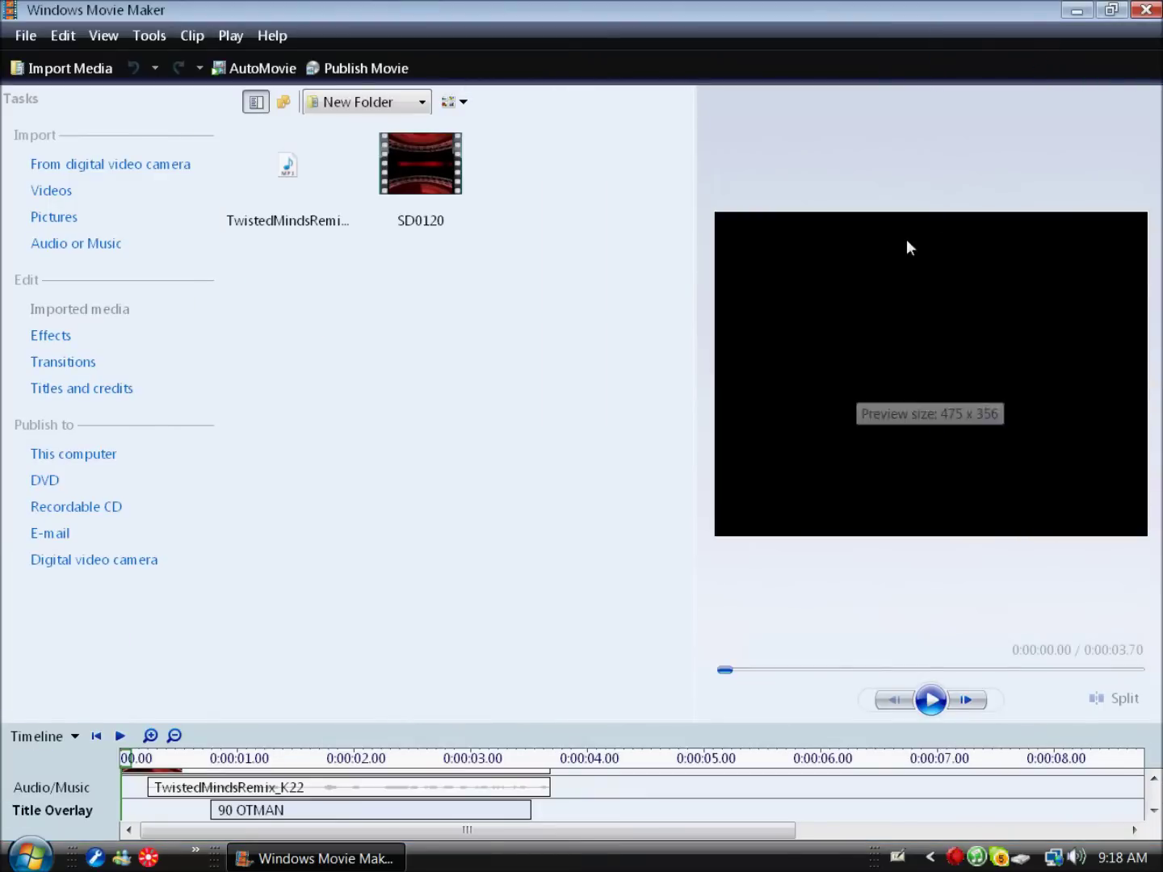
# - Preview the SD0120 clip and the TwistedMindsRemix_K22 music in the collection
pyautogui.click(1153, 778)
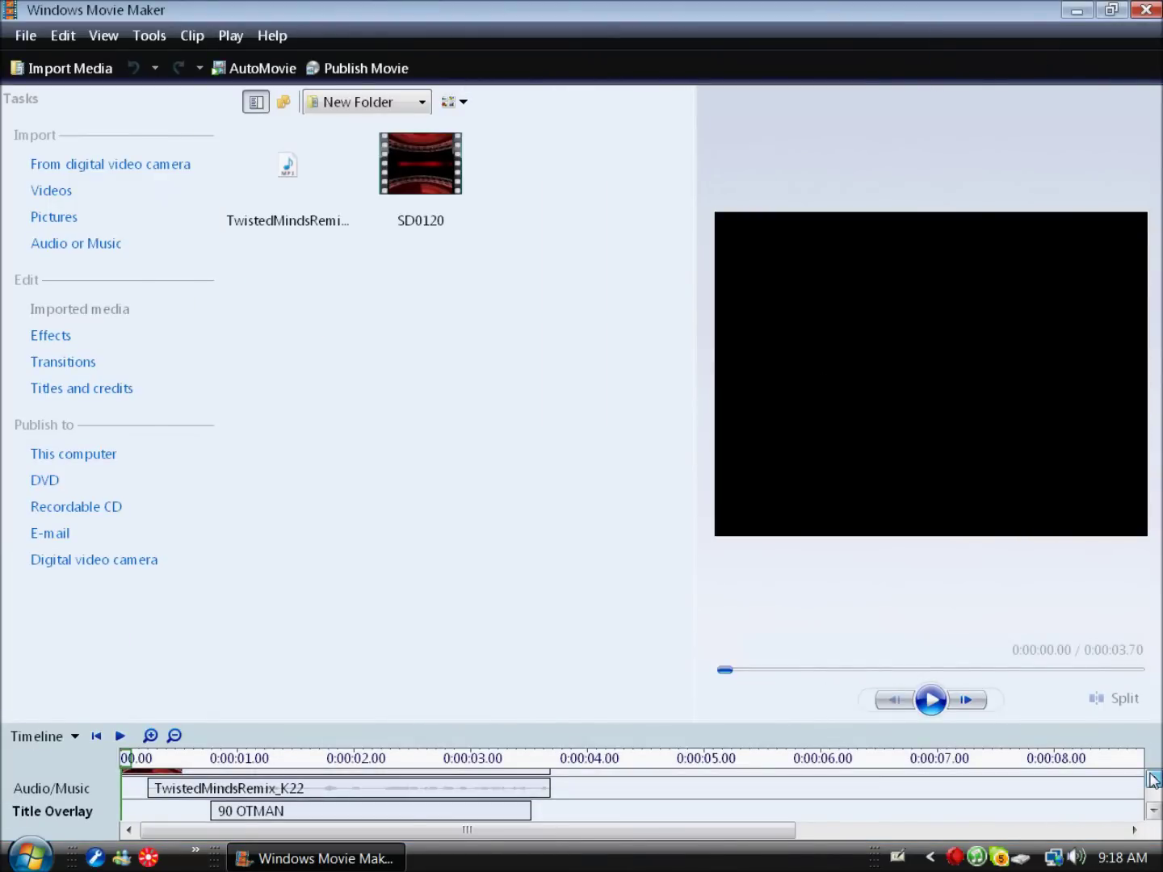
pyautogui.scroll(3, 1153, 778)
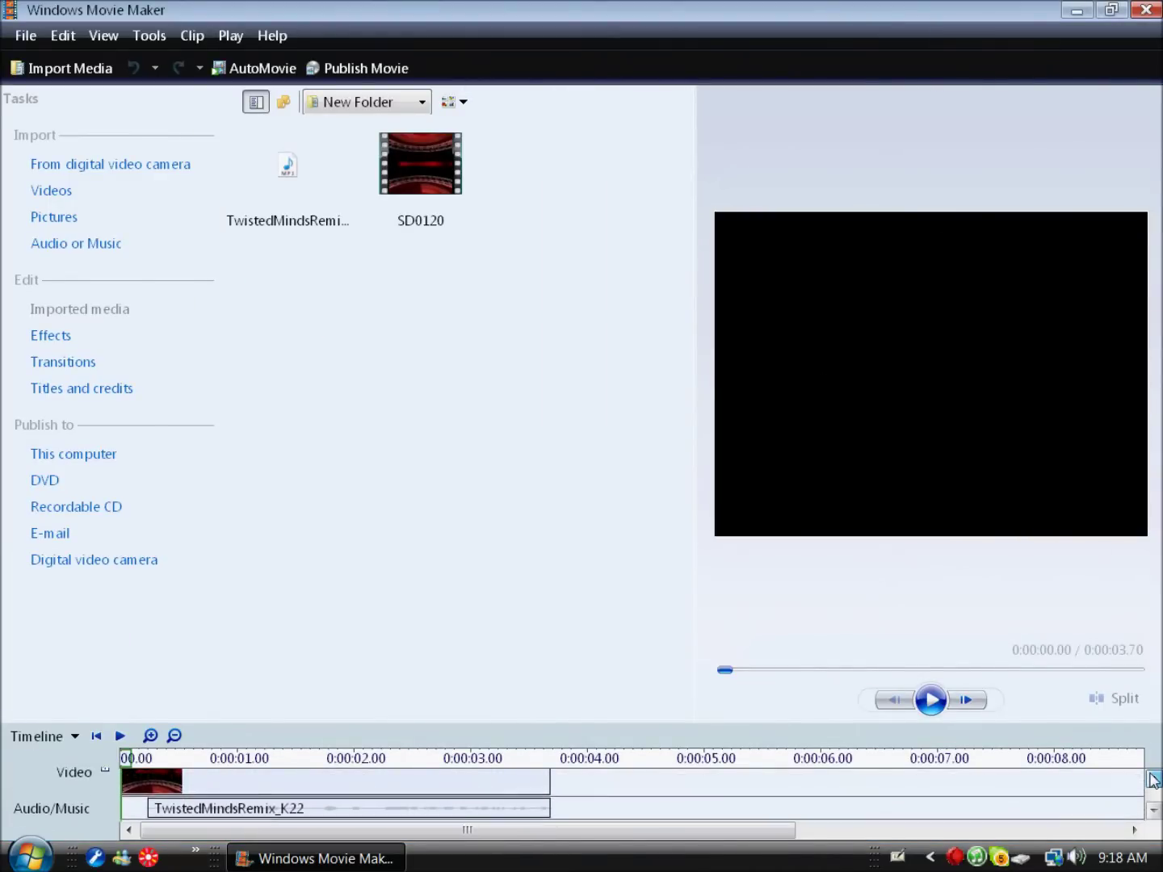
pyautogui.scroll(3, 1153, 778)
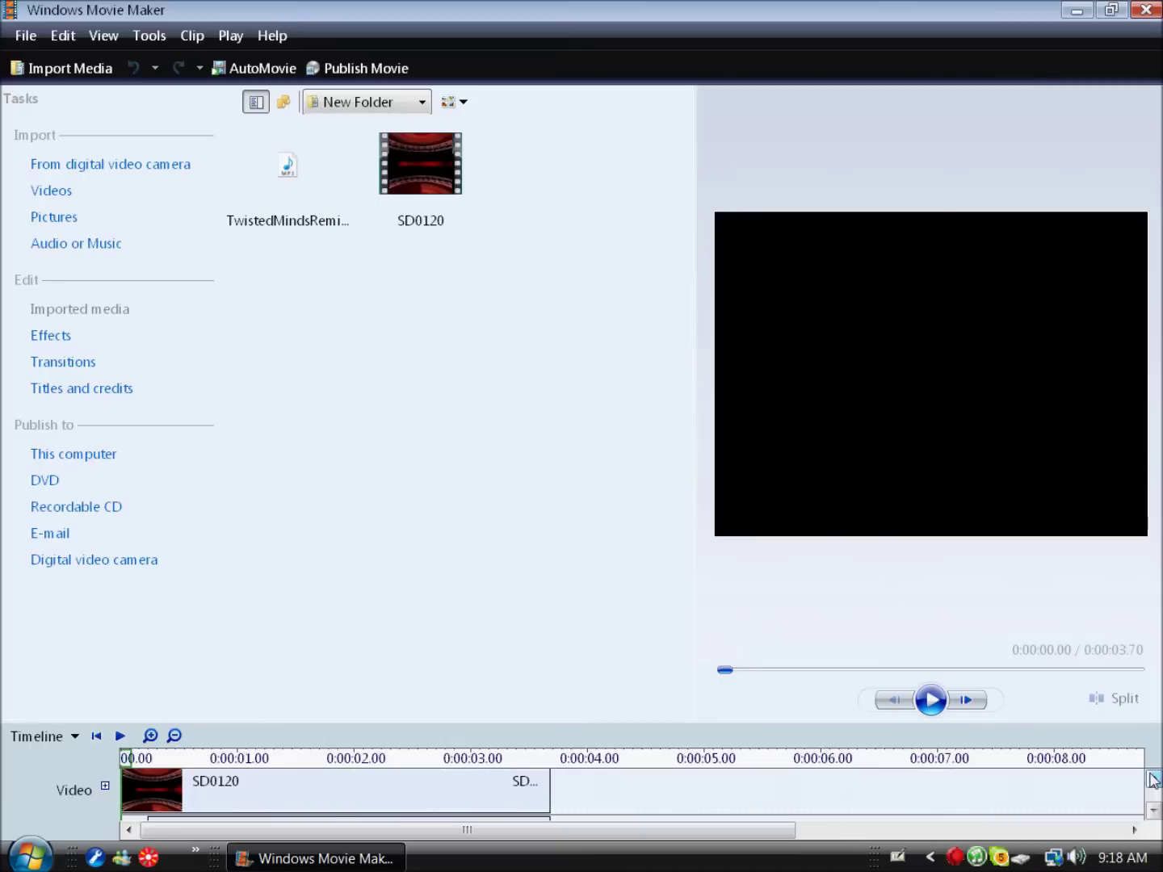
pyautogui.moveTo(529, 269); pyautogui.dragTo(362, 165)
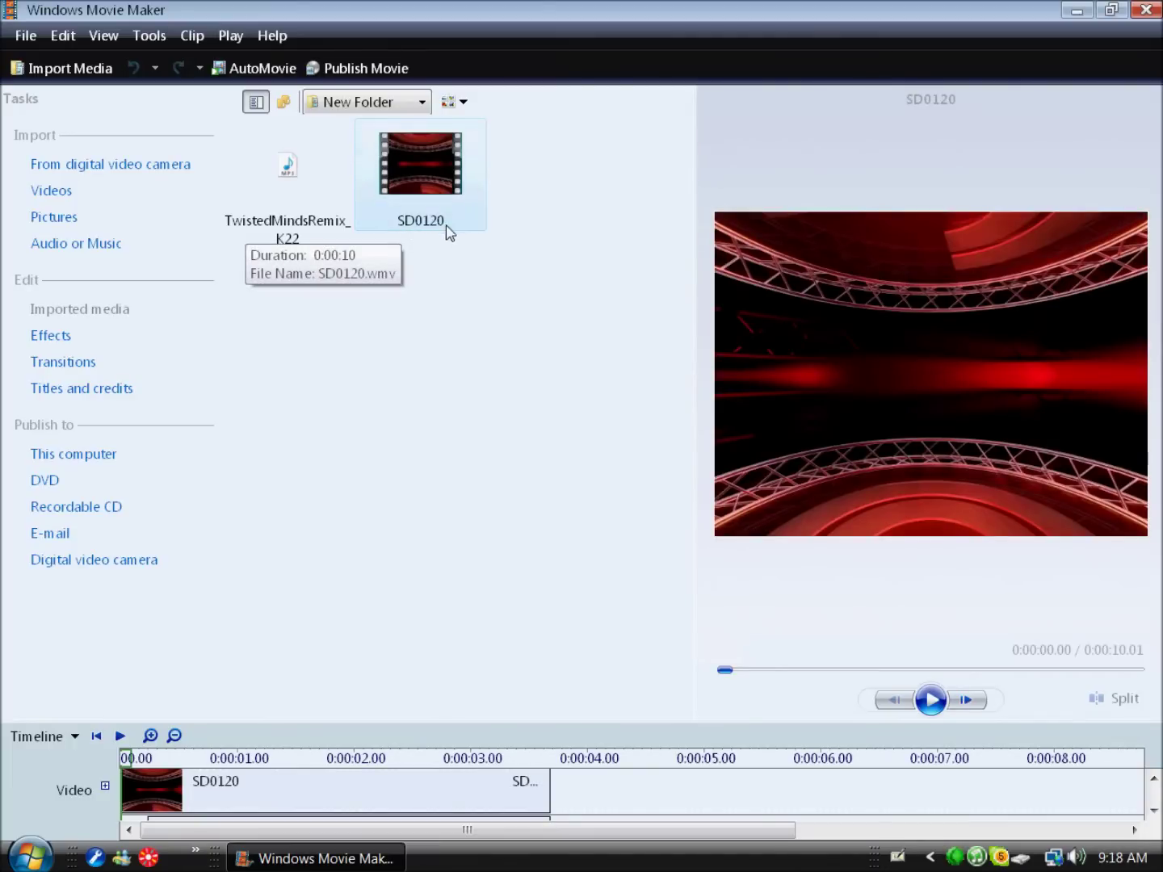
pyautogui.moveTo(371, 287); pyautogui.dragTo(238, 164)
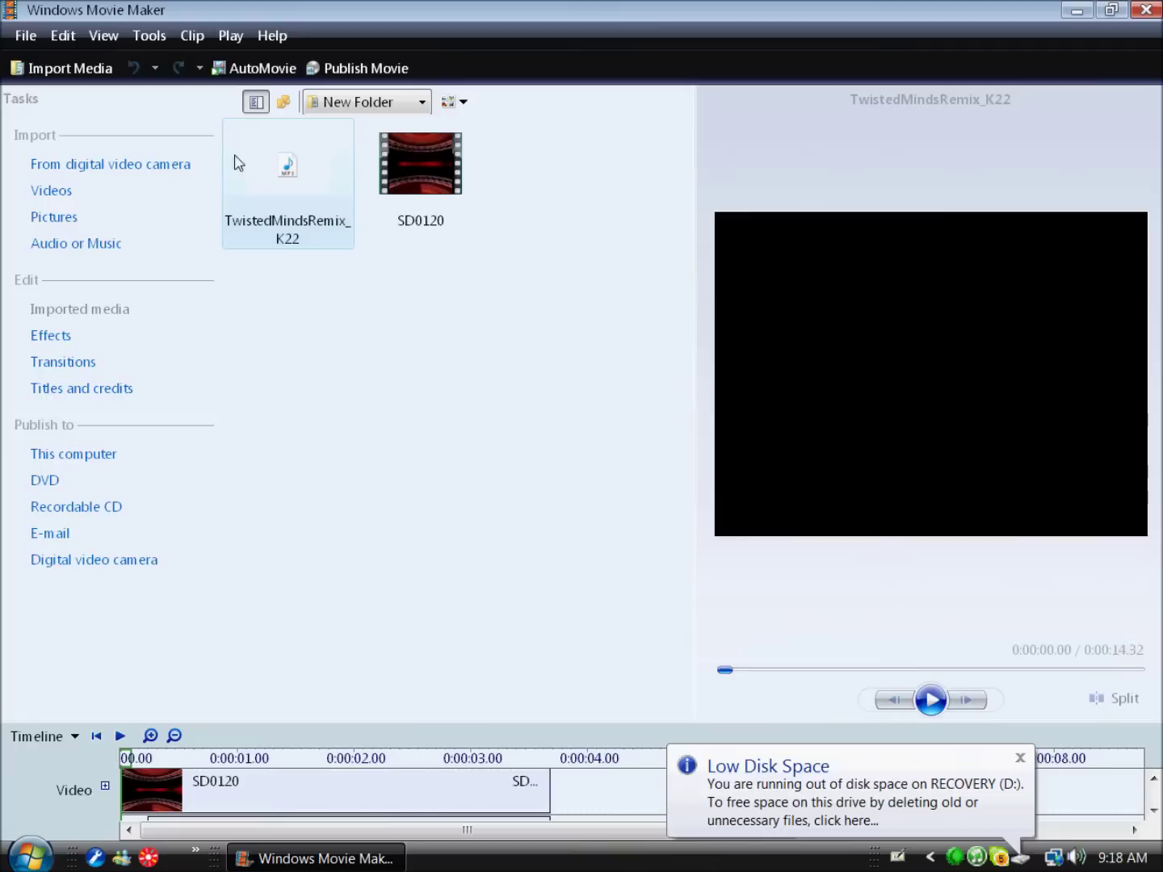
pyautogui.click(291, 272)
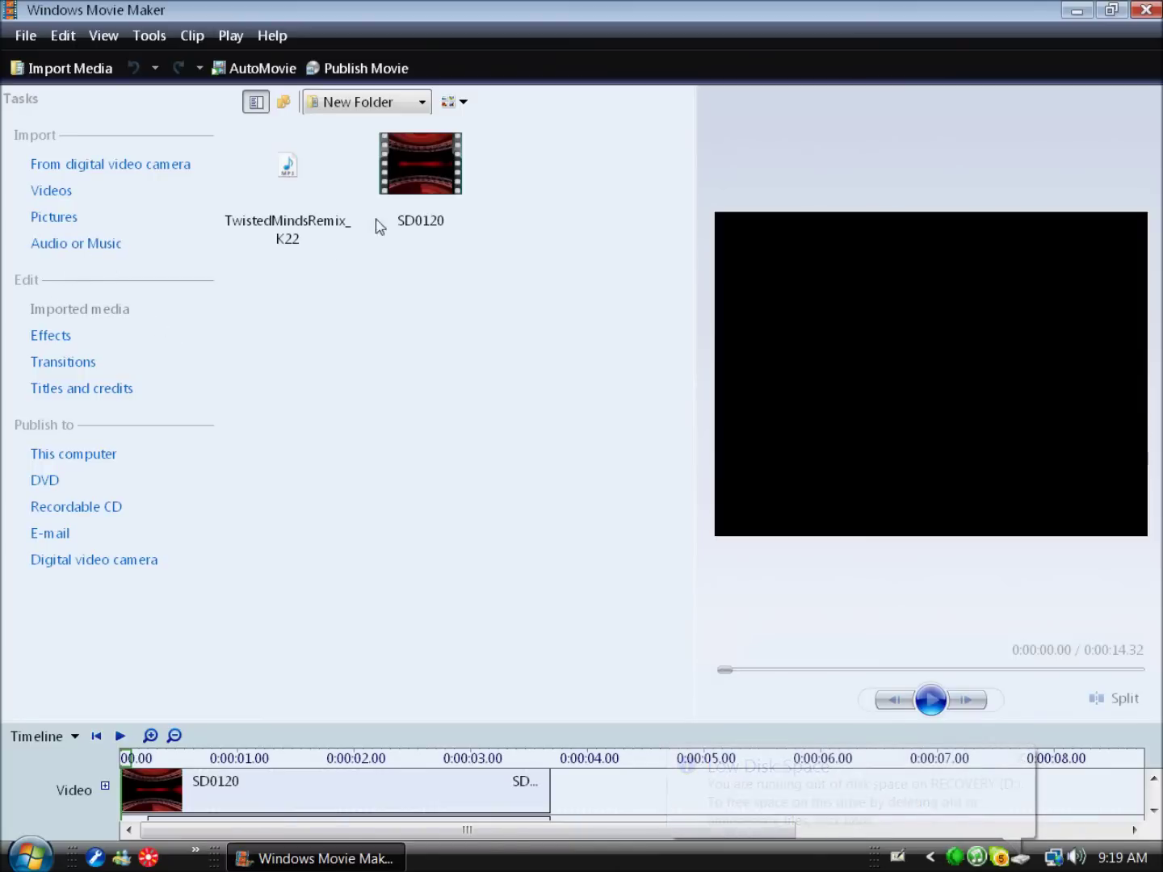
pyautogui.click(105, 390)
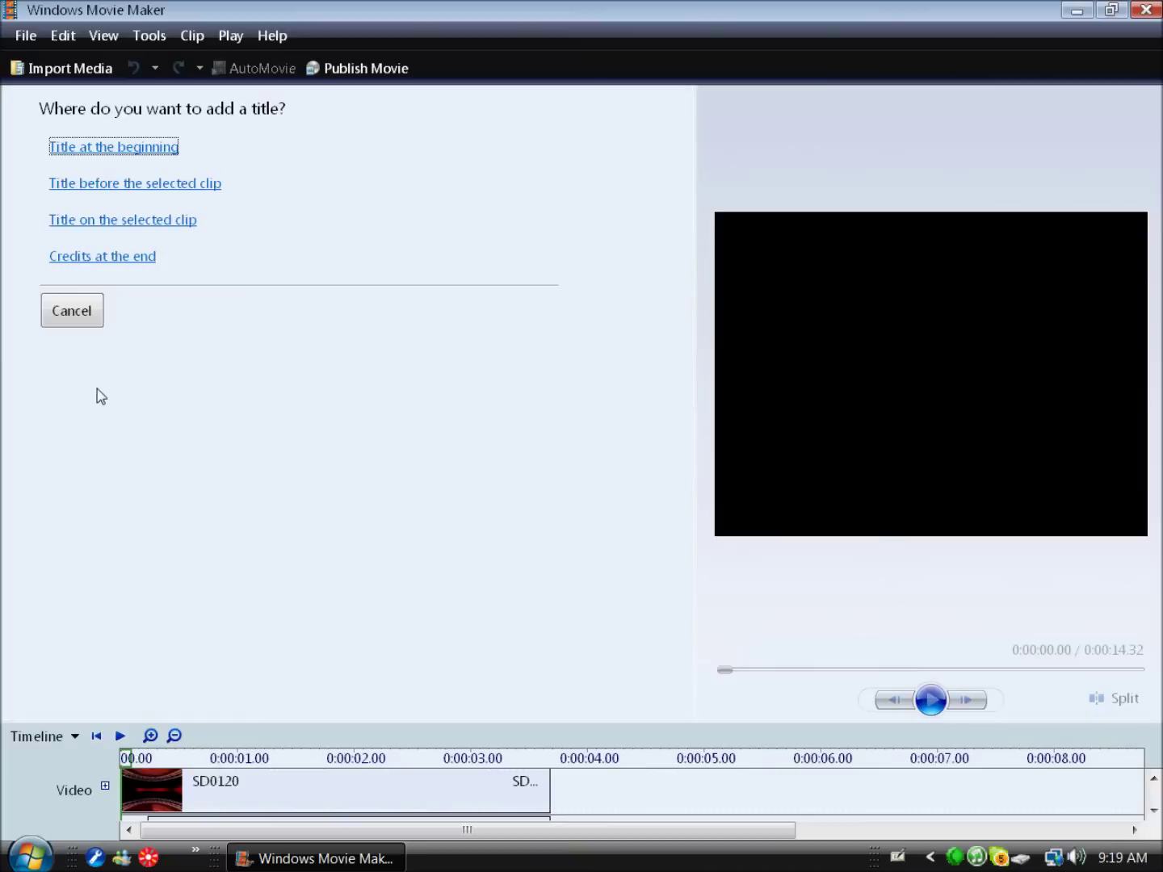
pyautogui.click(132, 220)
pyautogui.write('v bm cnbmcgnm')
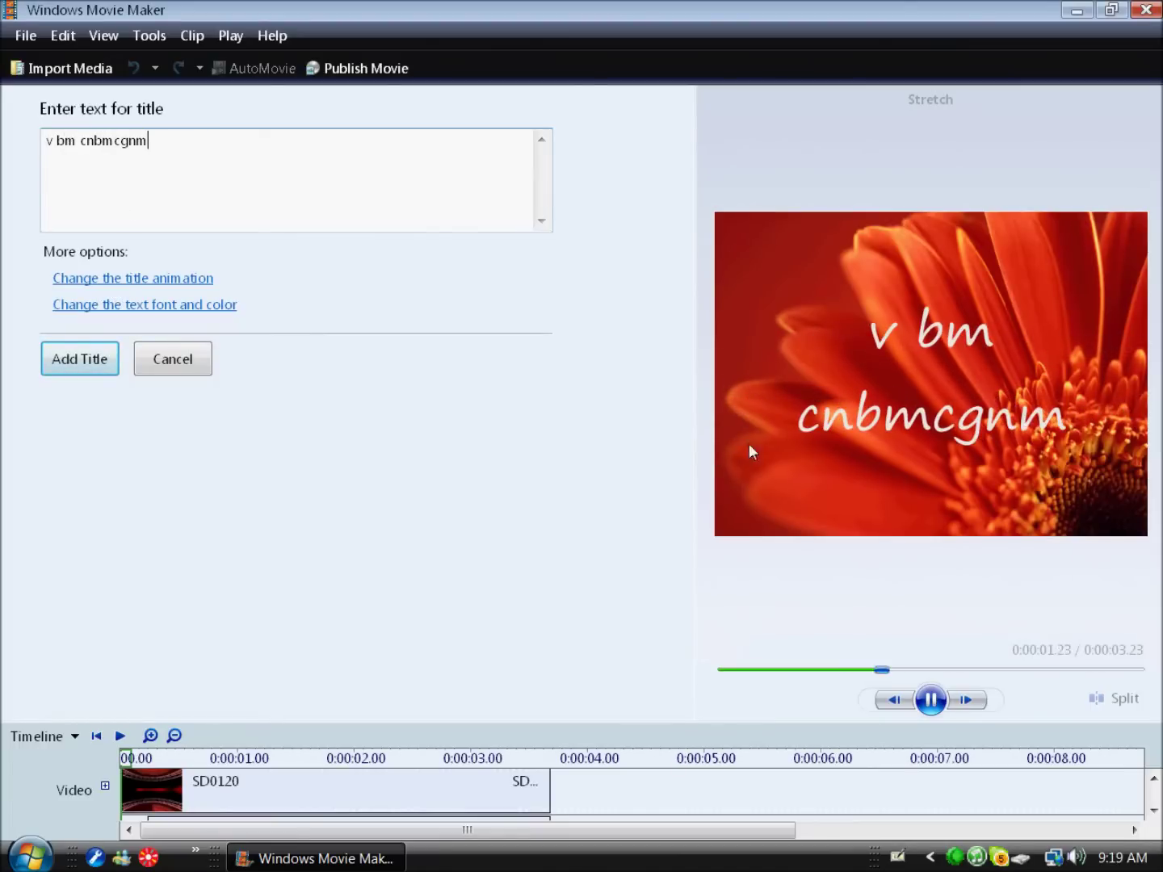
pyautogui.click(173, 305)
pyautogui.click(133, 176)
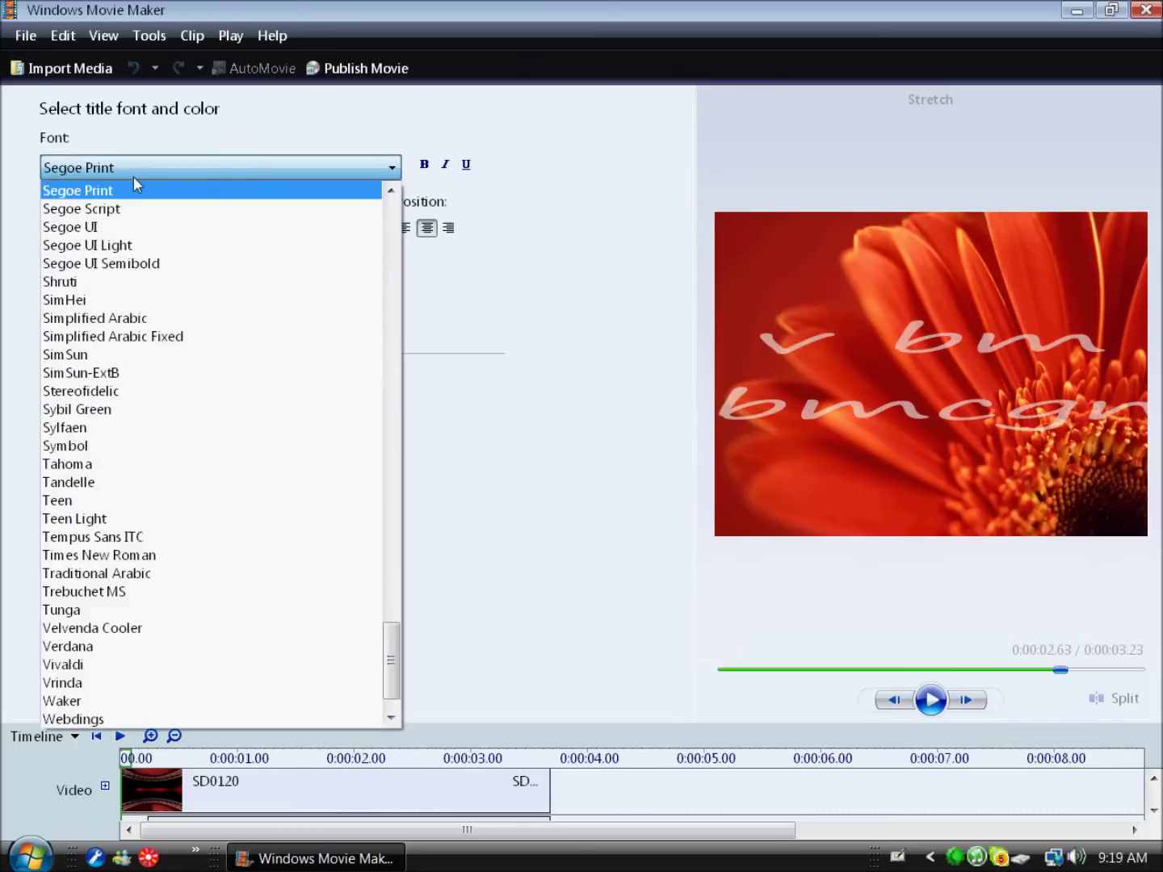
pyautogui.moveTo(392, 677); pyautogui.dragTo(391, 423)
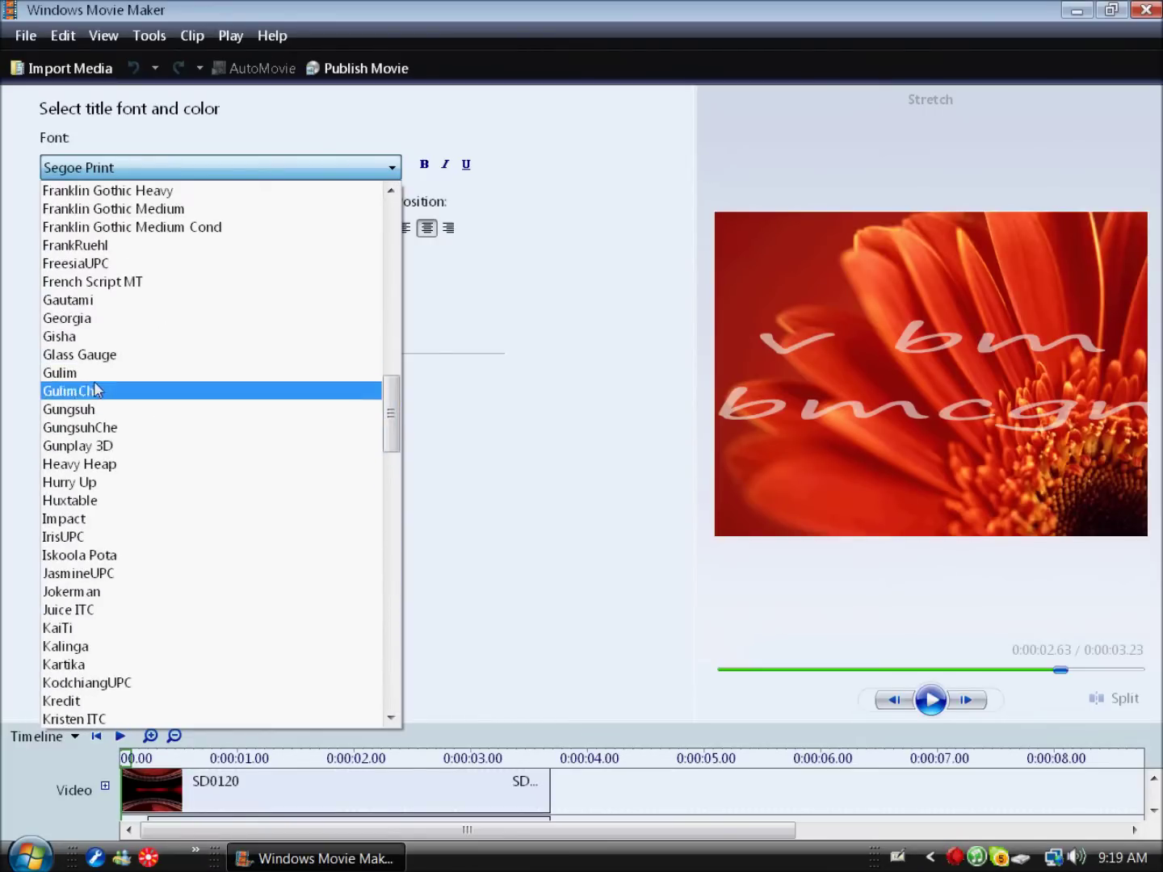
pyautogui.click(93, 446)
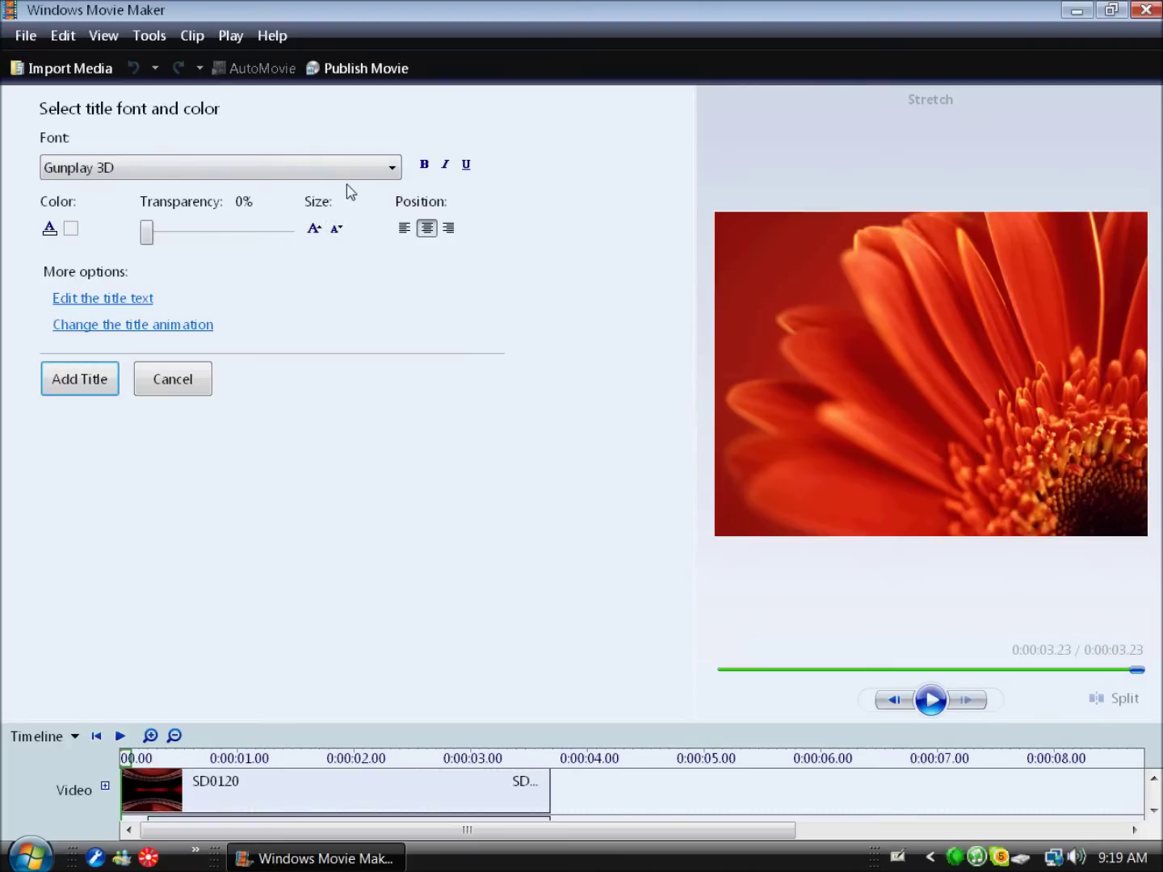
pyautogui.click(204, 383)
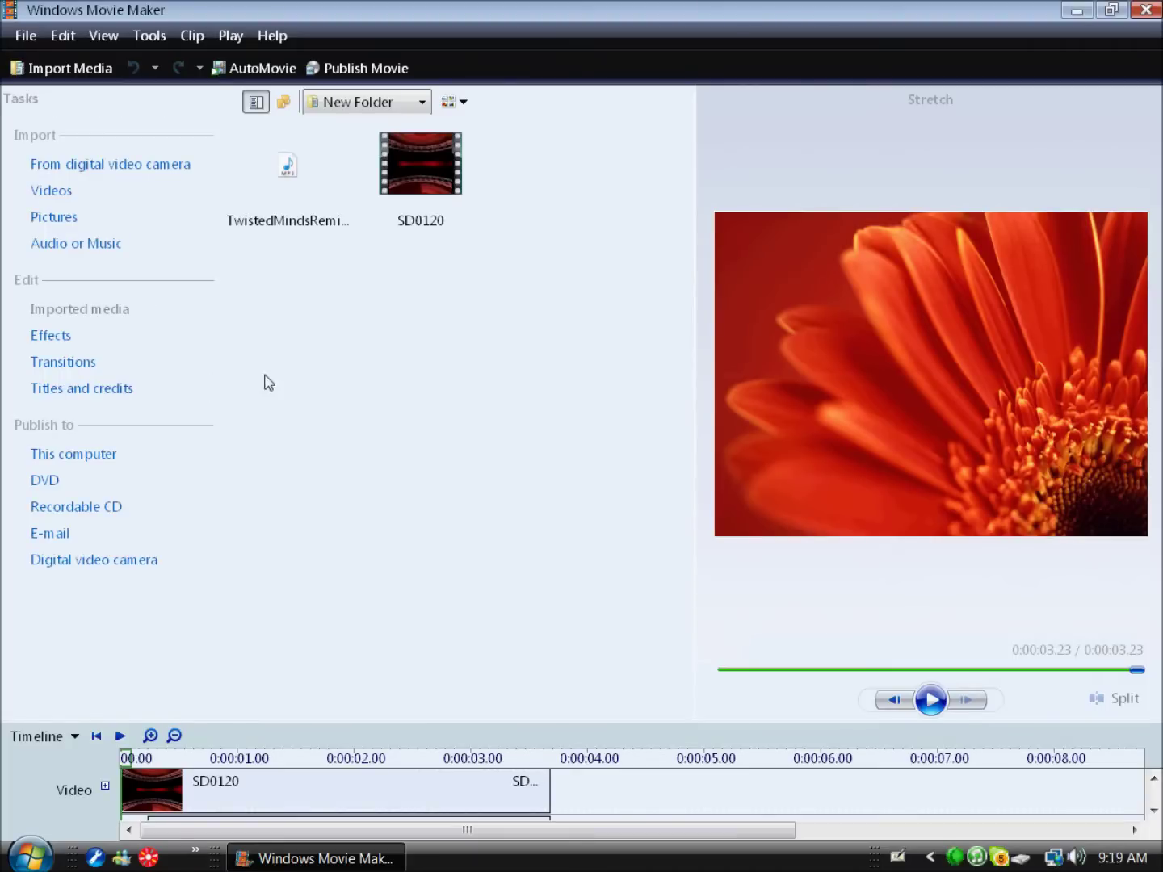
pyautogui.click(288, 802)
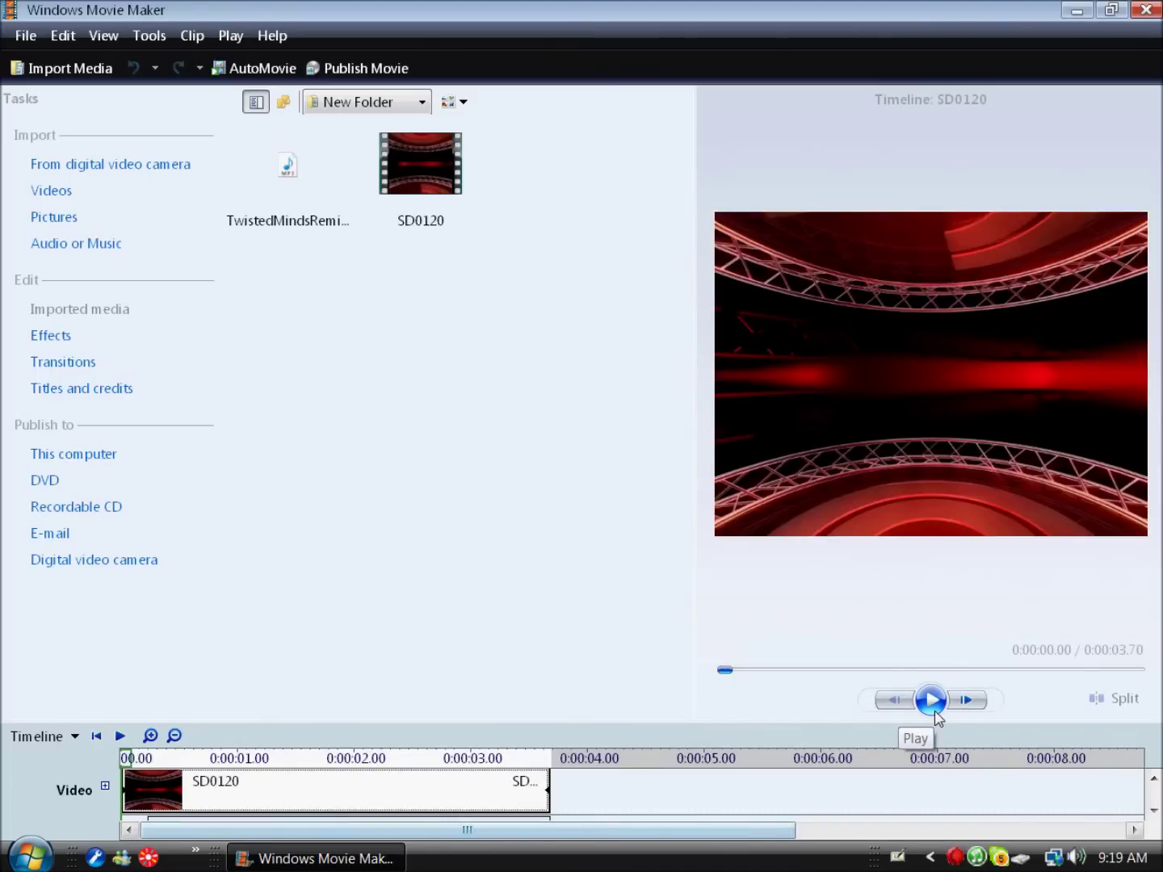
pyautogui.click(931, 701)
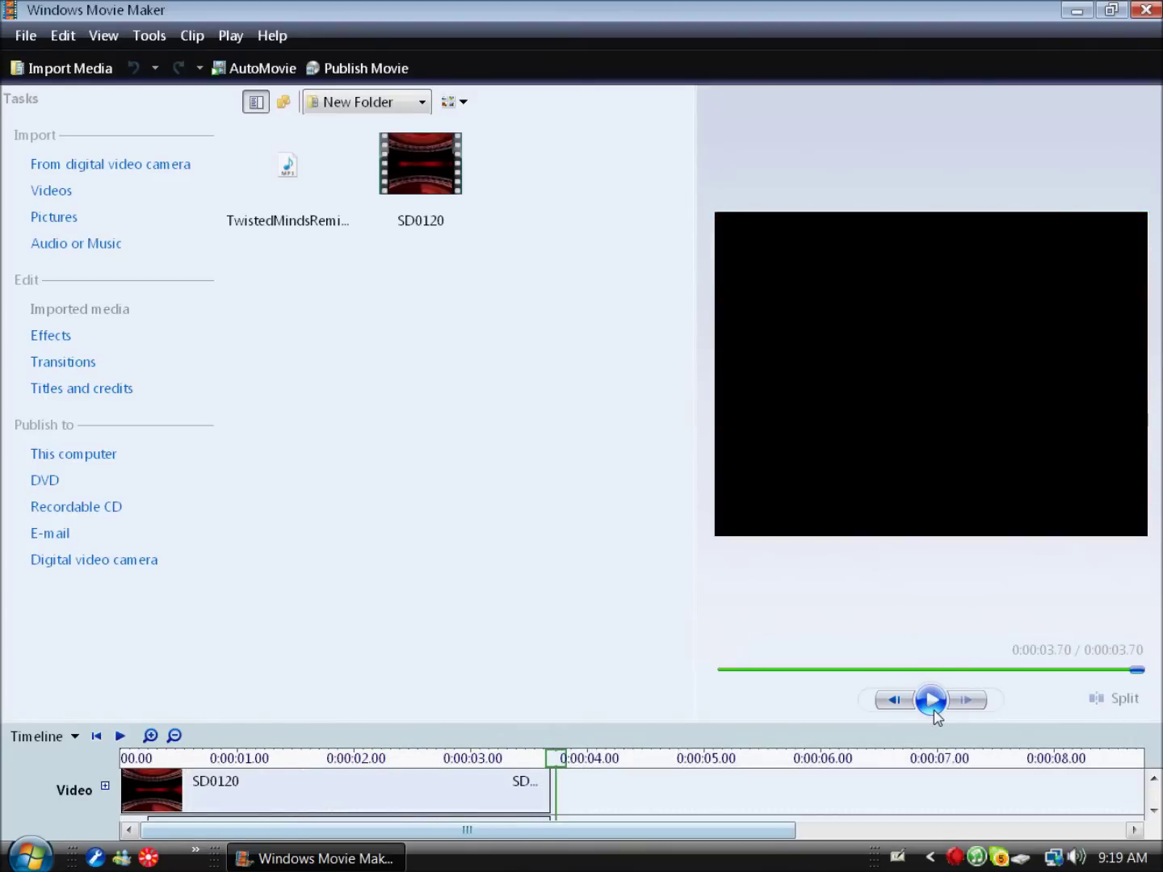
pyautogui.click(931, 701)
pyautogui.click(978, 860)
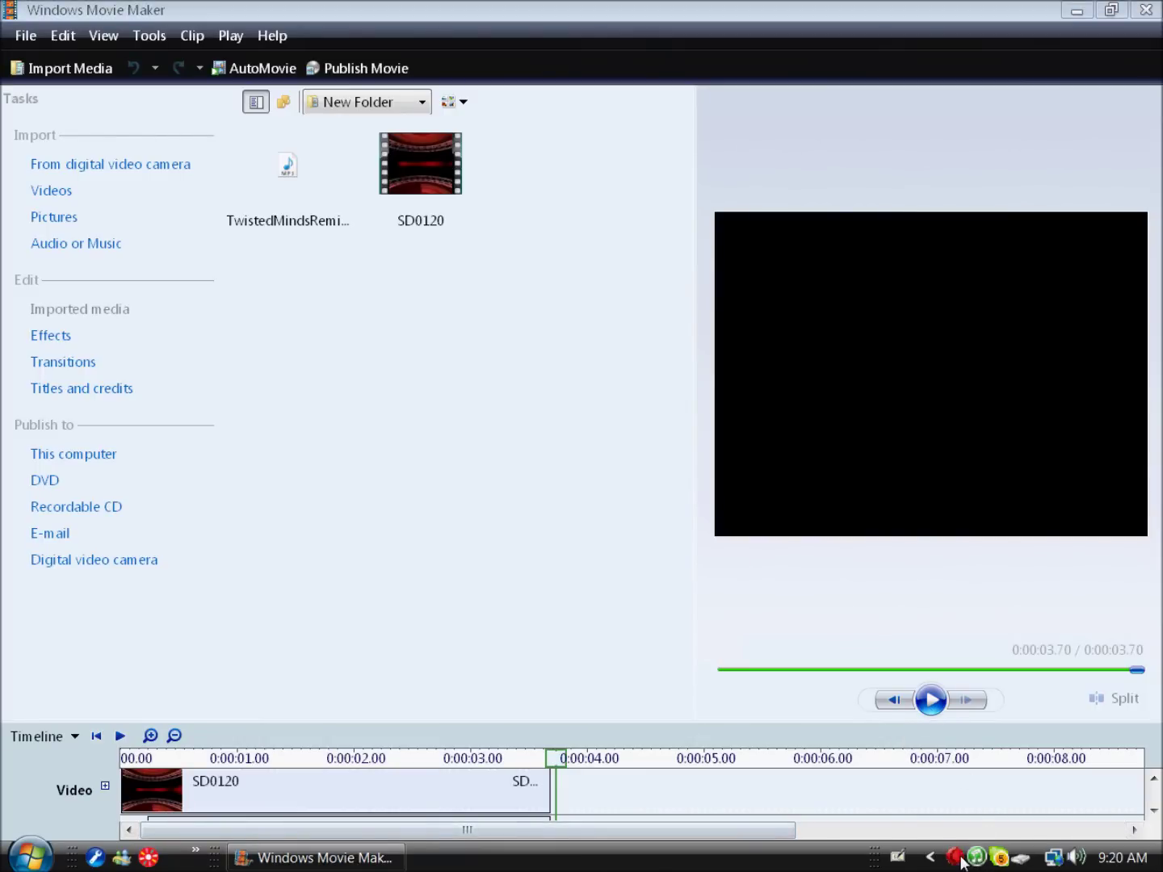